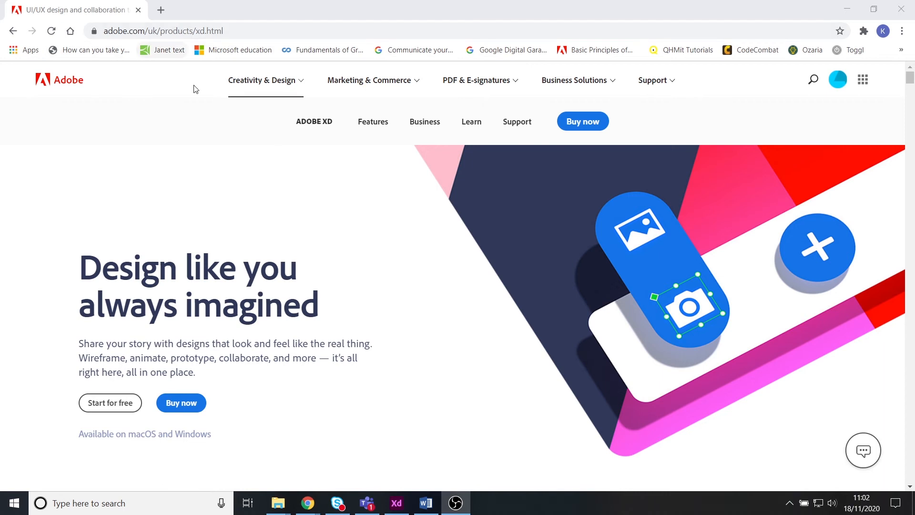
Browse the Adobe XD product page from its introduction through the overview and Design sections
scroll(604, 323, "down", 1)
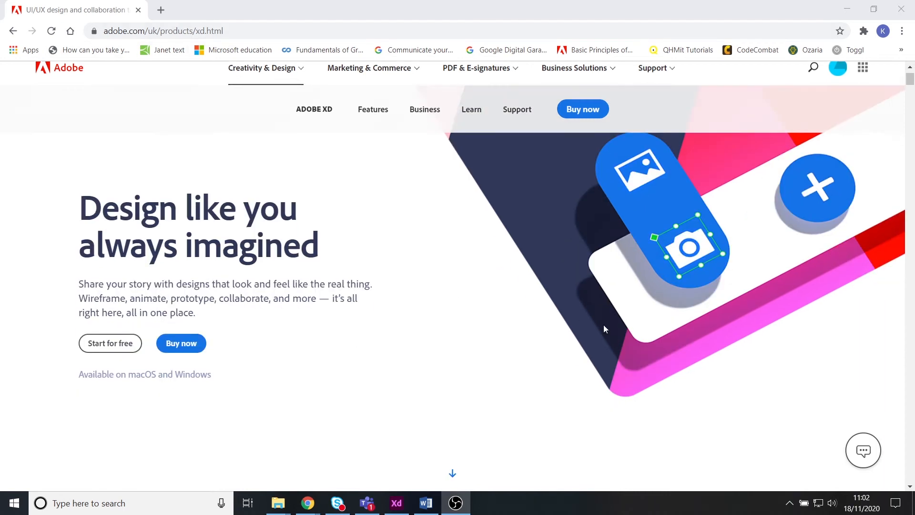
left_click(99, 343)
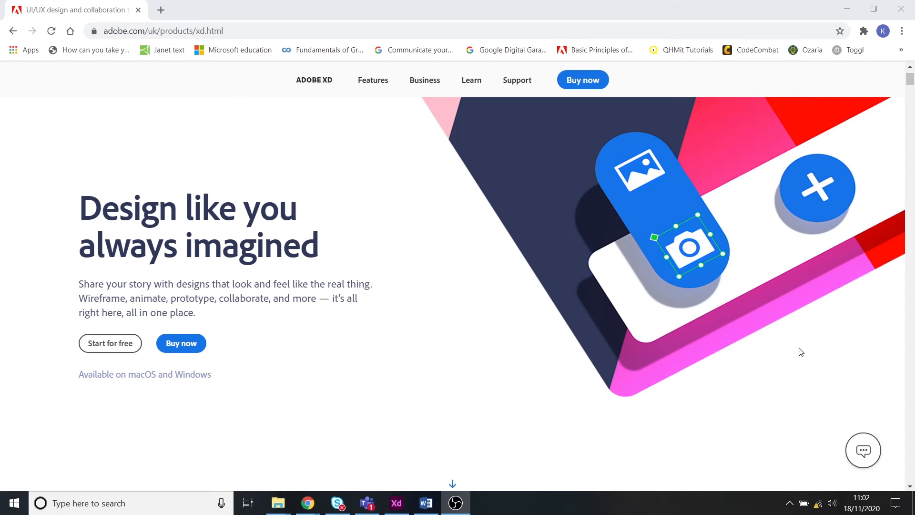
scroll(794, 345, "down", 3)
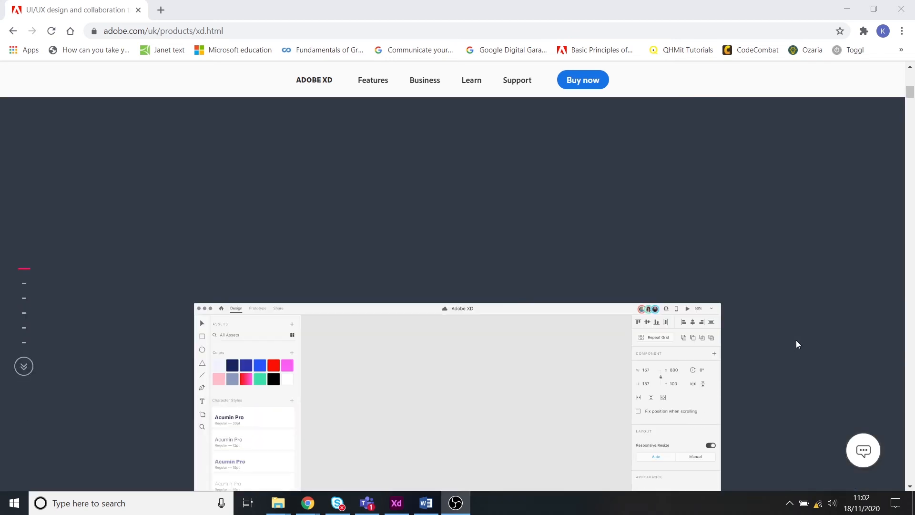
scroll(794, 342, "down", 2)
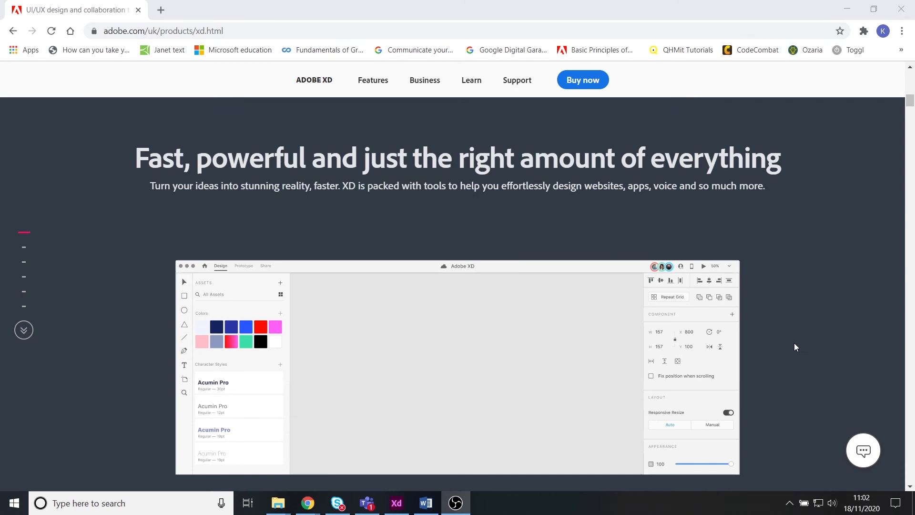
scroll(847, 344, "down", 2)
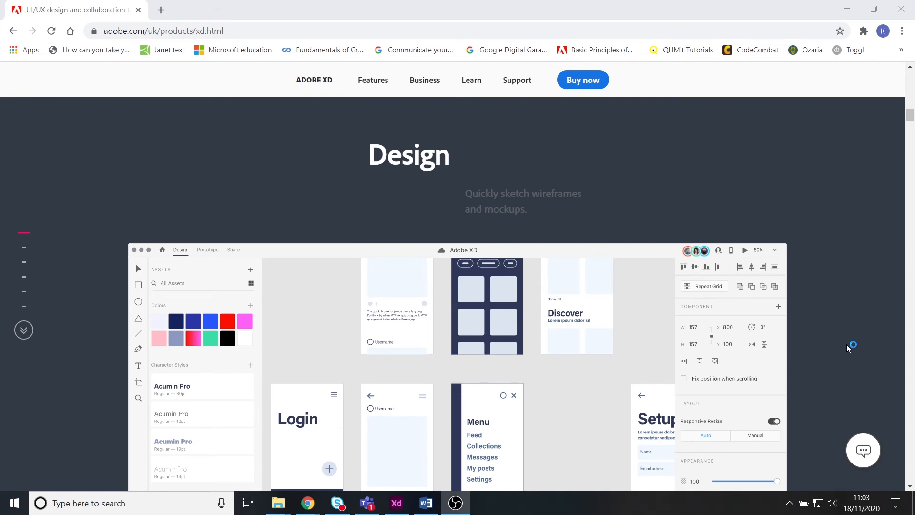
scroll(852, 345, "down", 1)
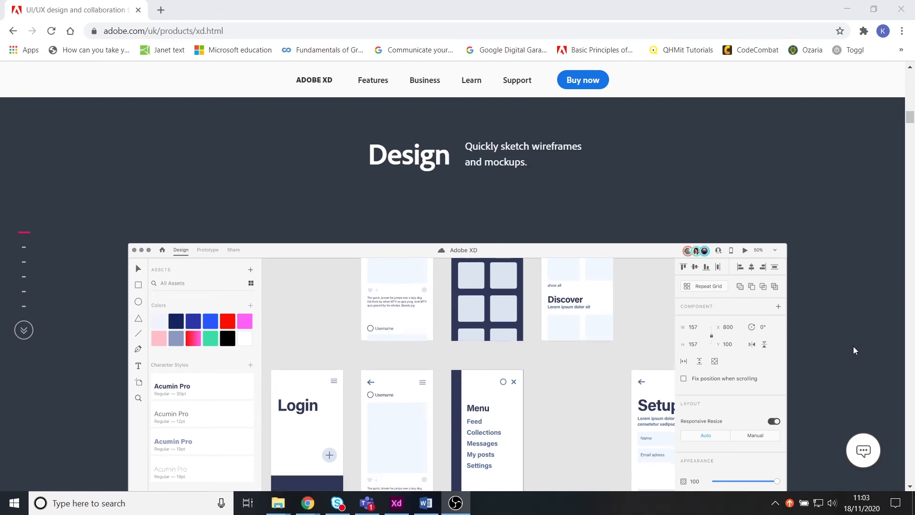
scroll(853, 346, "down", 2)
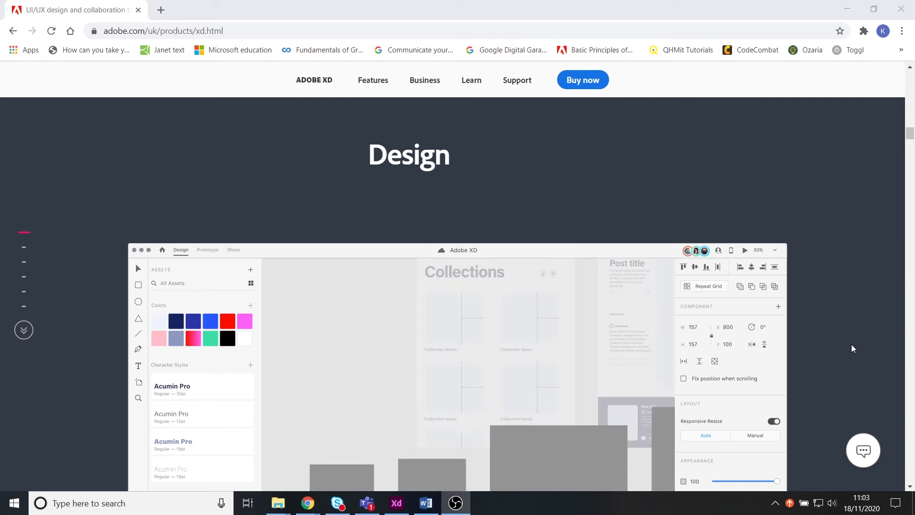
scroll(851, 345, "down", 2)
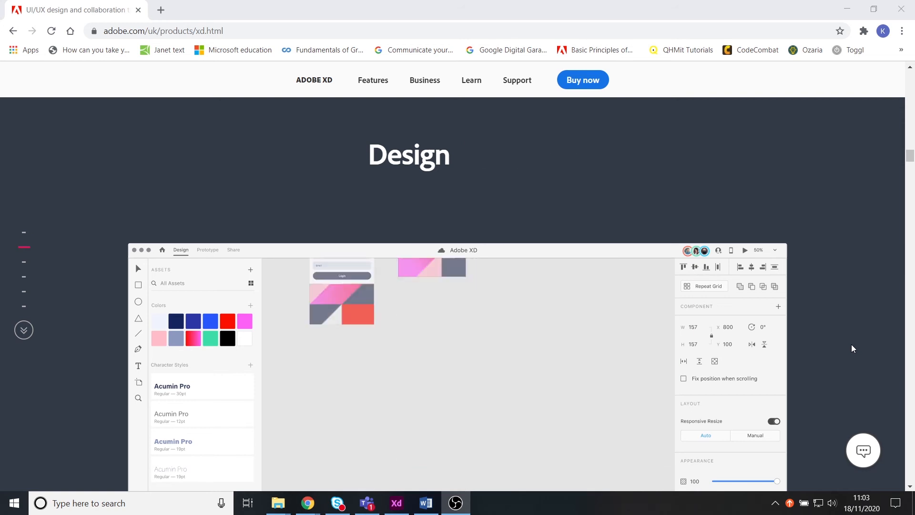
scroll(851, 348, "down", 2)
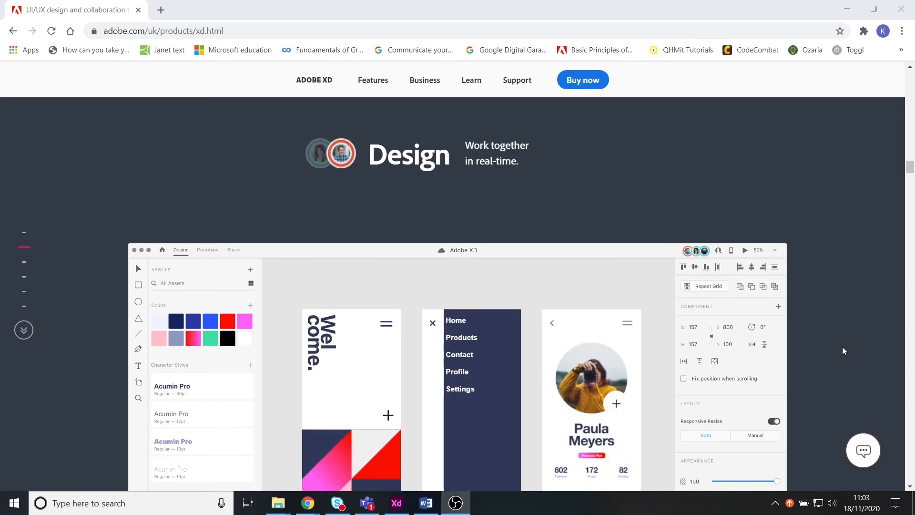
scroll(842, 350, "down", 2)
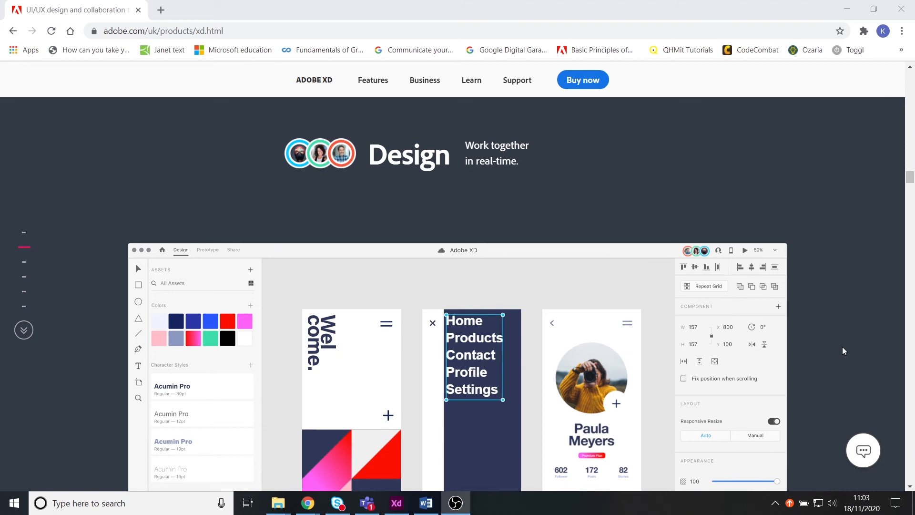
scroll(842, 347, "down", 1)
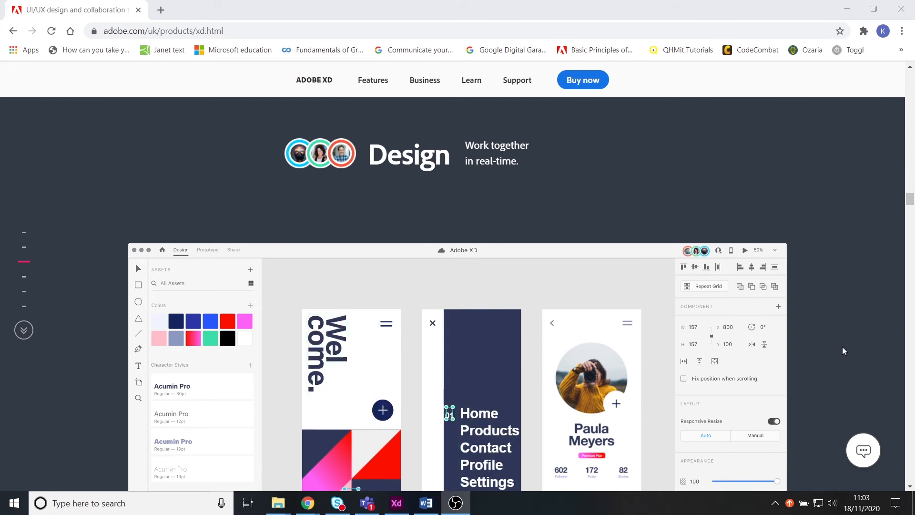
scroll(842, 347, "down", 1)
scroll(842, 350, "down", 2)
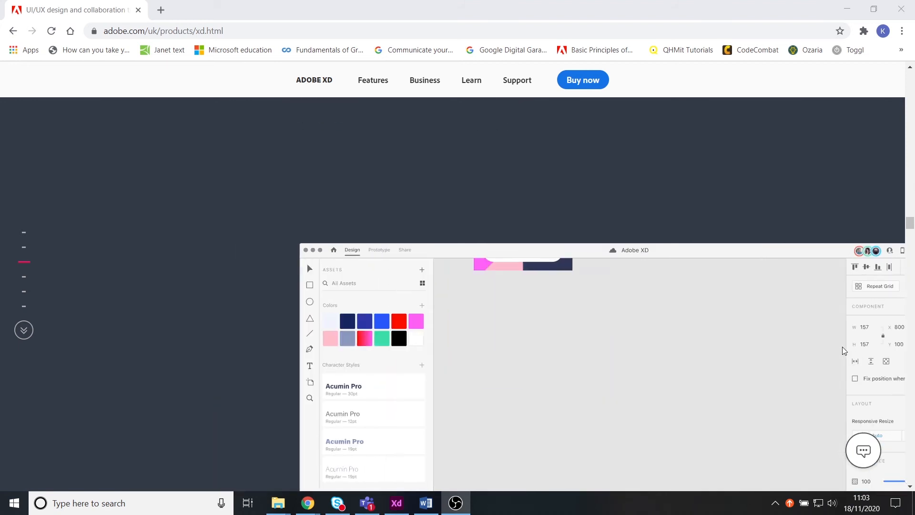
Review the Prototype and Share sections of the Adobe XD product page
scroll(842, 347, "down", 1)
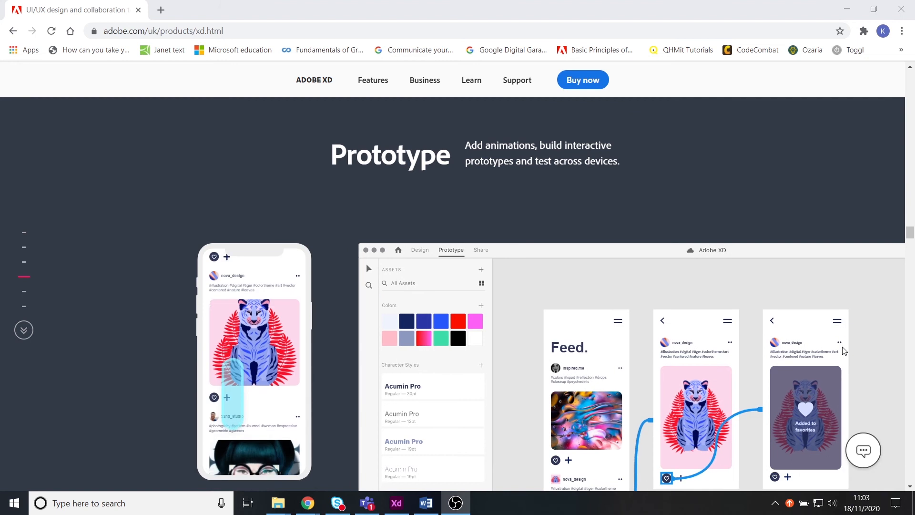
scroll(843, 350, "down", 1)
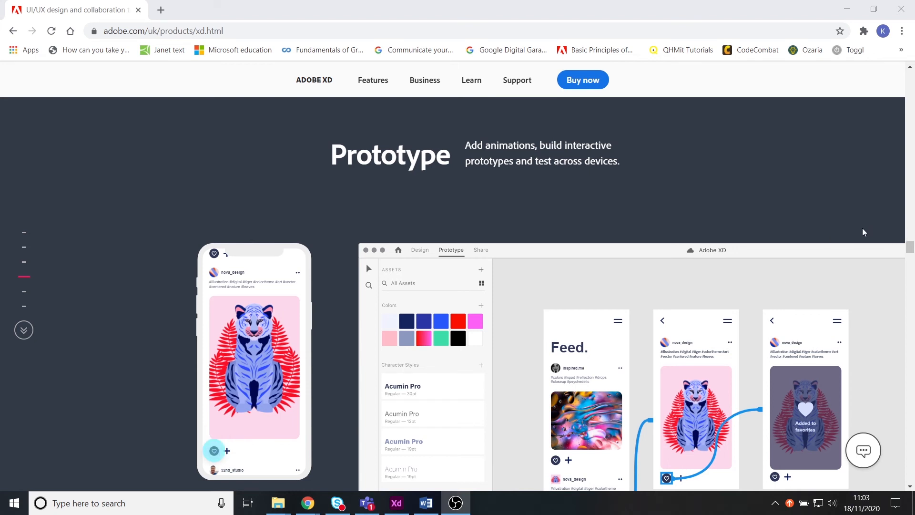
scroll(860, 234, "down", 1)
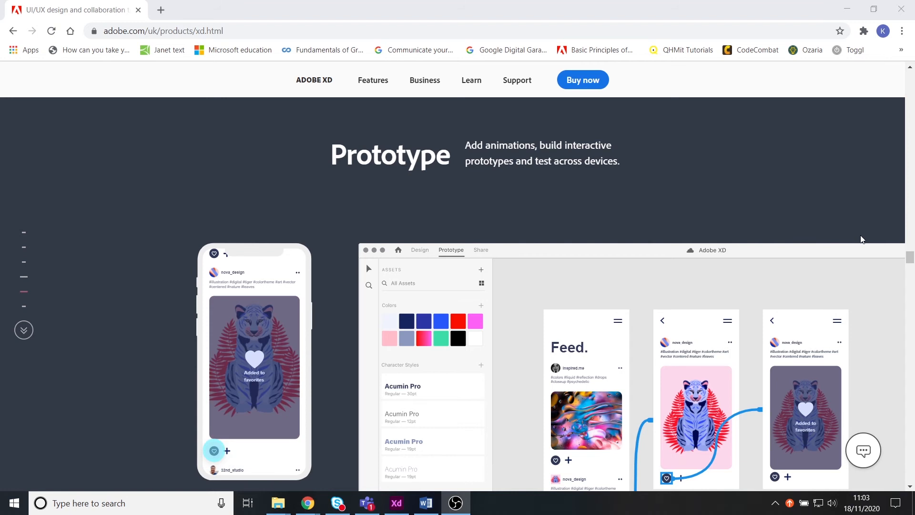
scroll(860, 239, "down", 1)
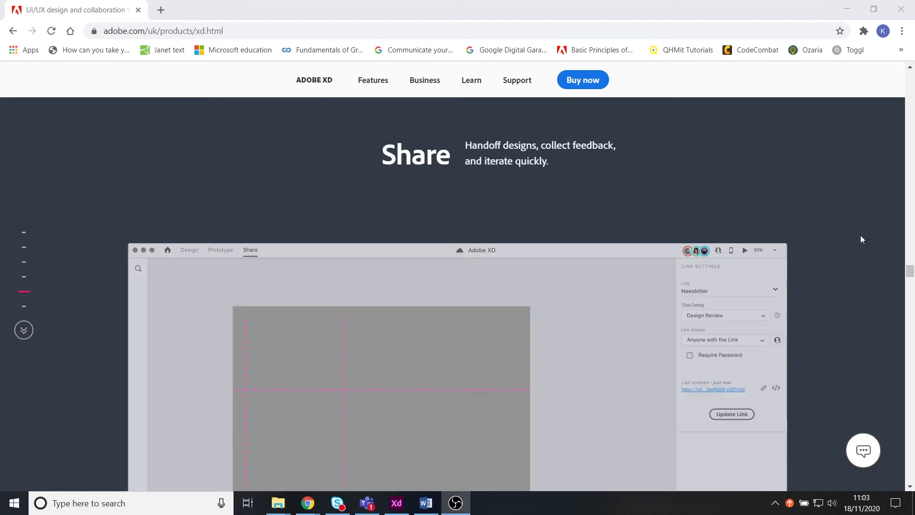
scroll(861, 236, "down", 5)
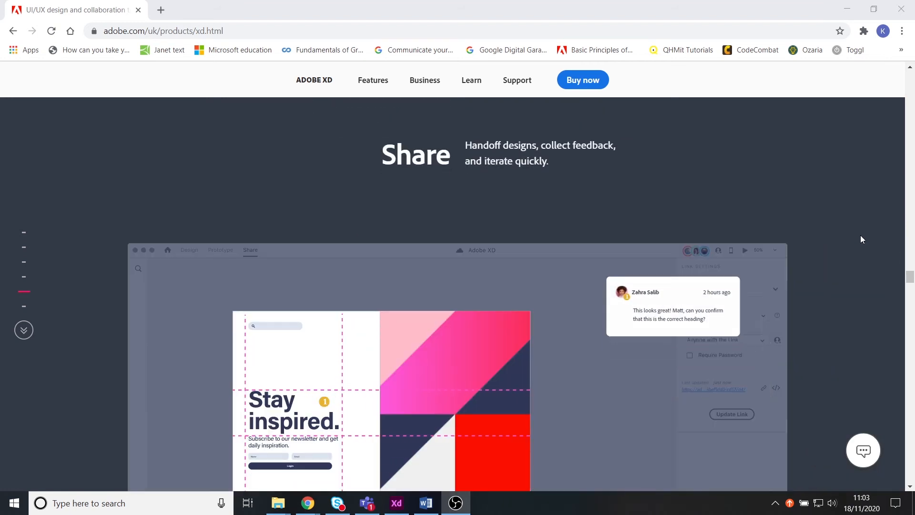
scroll(859, 244, "down", 2)
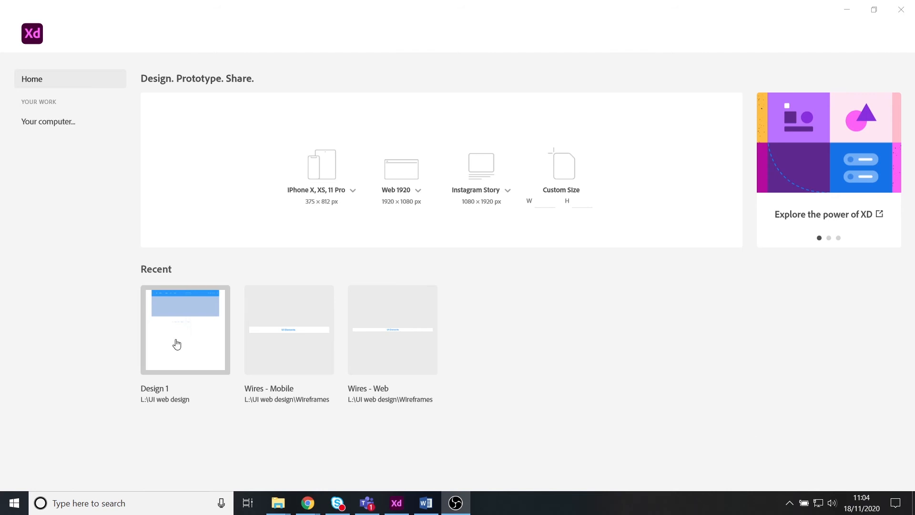
Switch to Adobe XD and create a new document from the Web 1920 preset (1920 × 1080 px)
left_click(50, 123)
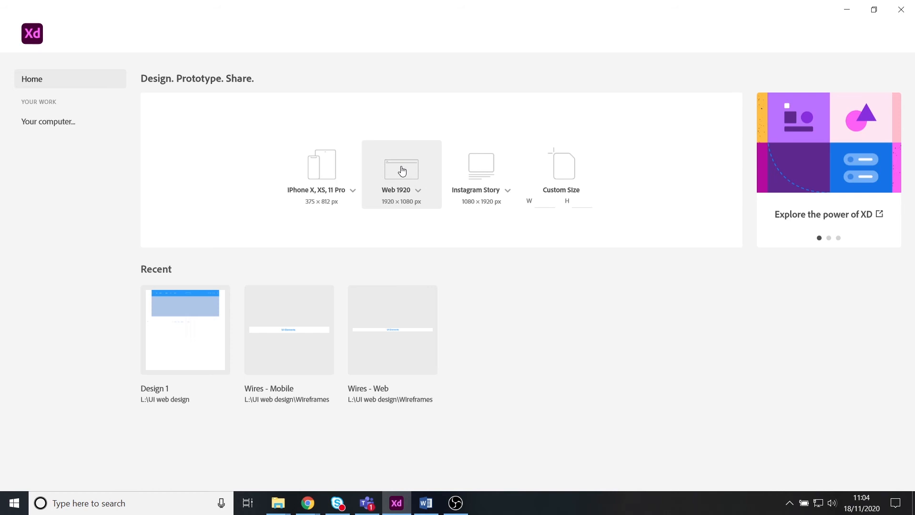
left_click(402, 171)
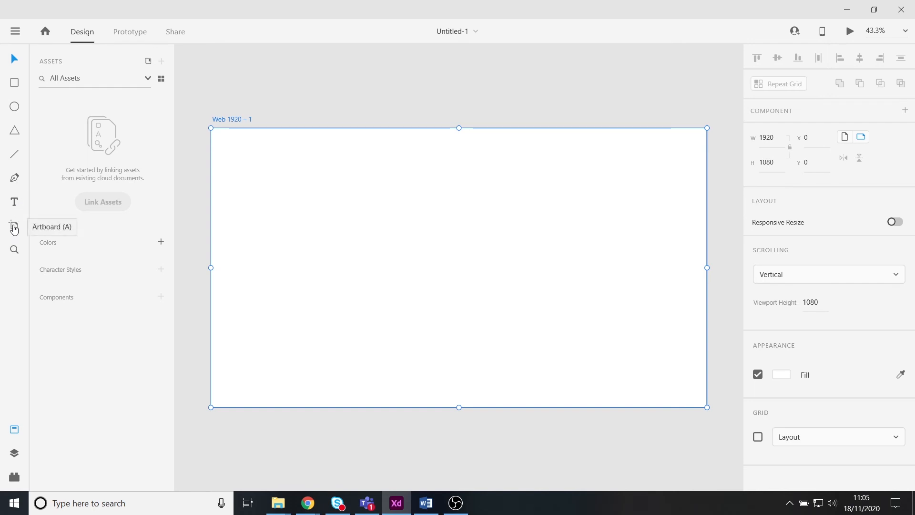
Add a second 1920 × 1080 artboard above the existing Web 1920 – 1 artboard with the Artboard tool
left_click(14, 227)
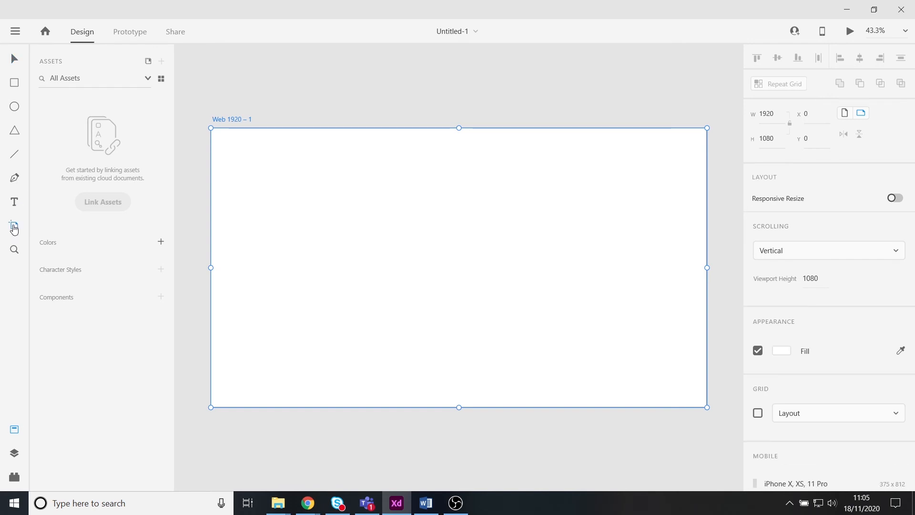
scroll(557, 228, "down", 2)
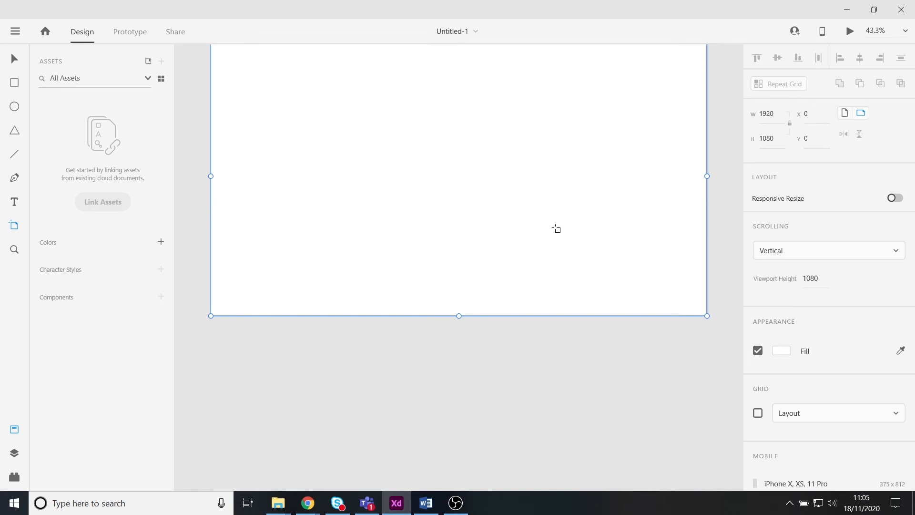
scroll(555, 229, "up", 3)
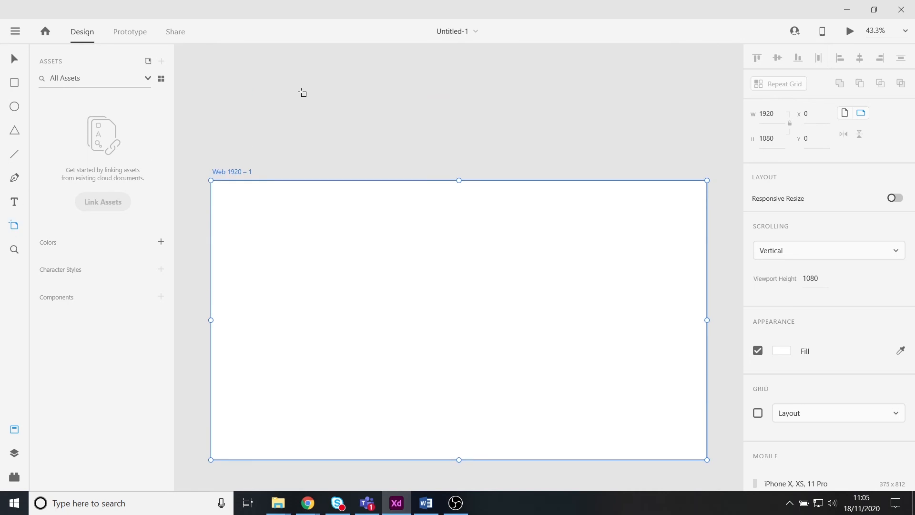
left_click(301, 91)
Scroll and pan around the canvas to view both Web 1920 artboards
scroll(391, 182, "down", 2)
scroll(407, 198, "down", 1)
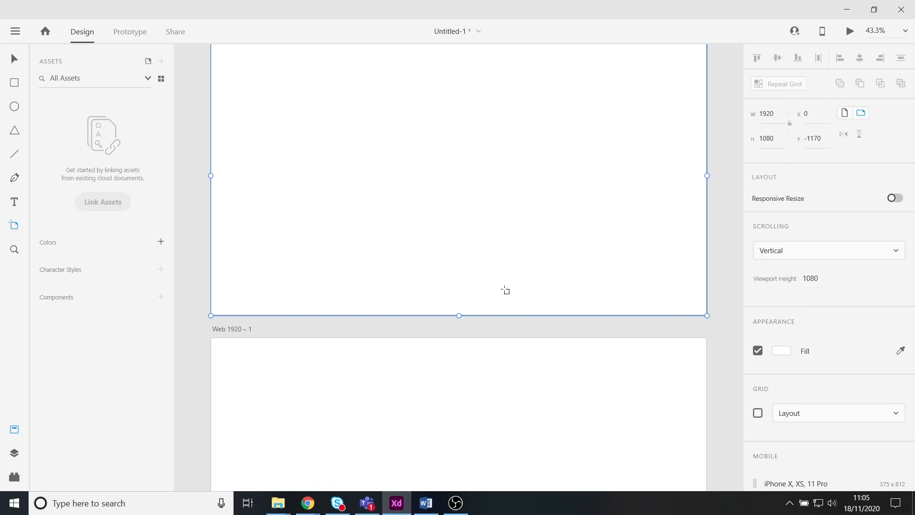
scroll(507, 291, "down", 1)
scroll(510, 292, "up", 2)
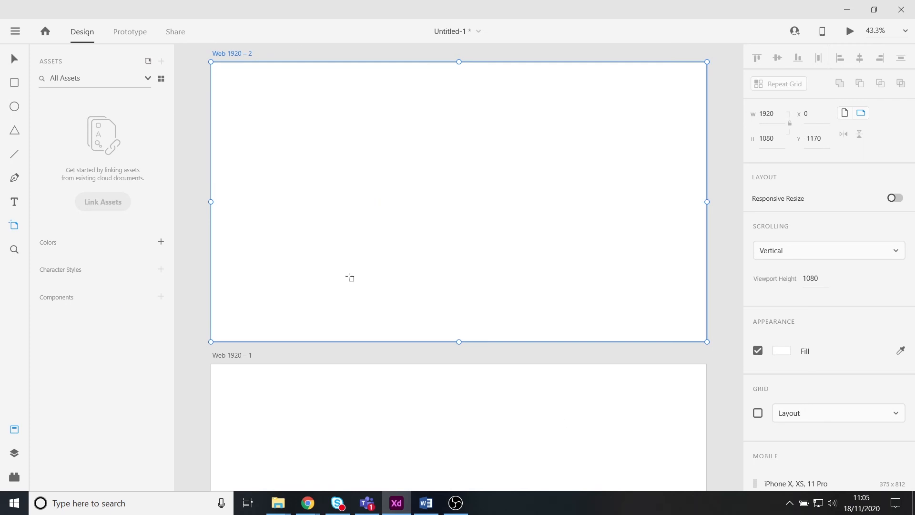
key("space")
left_click_drag(632, 244, 458, 290)
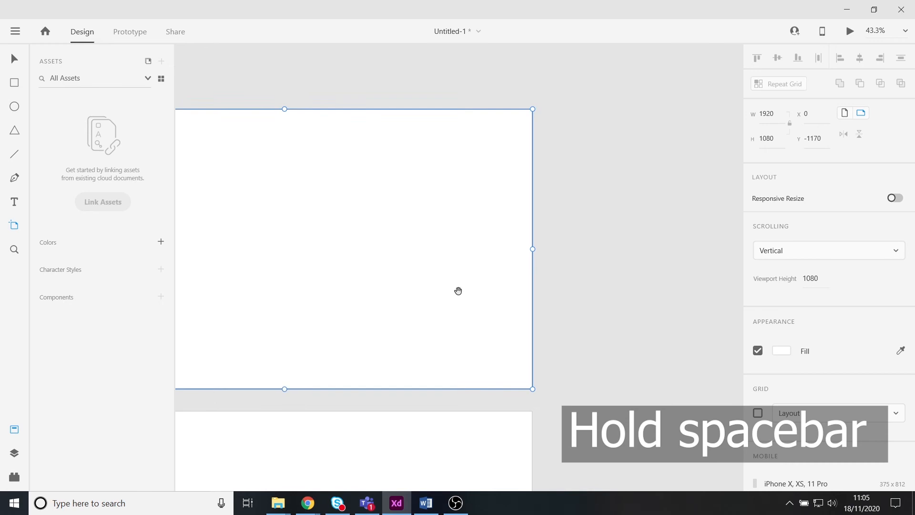
left_click_drag(596, 167, 550, 284)
left_click_drag(375, 282, 678, 190)
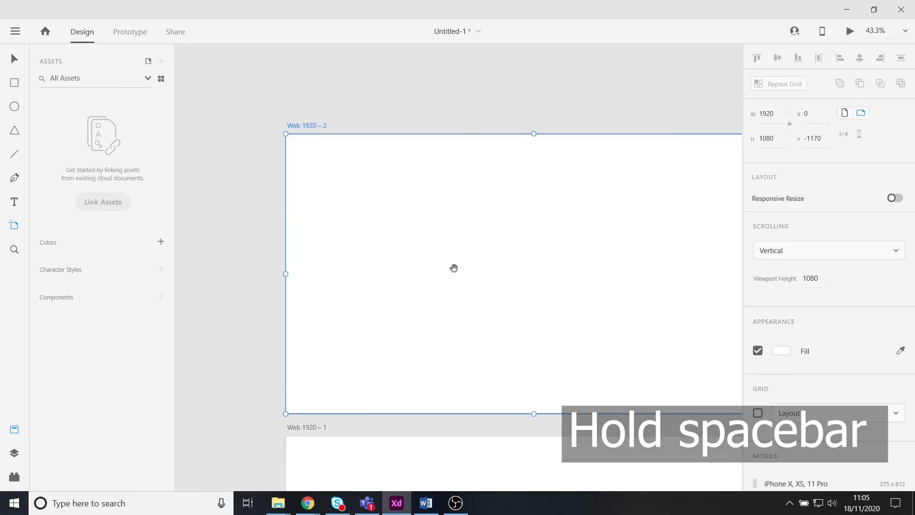
left_click_drag(453, 268, 376, 218)
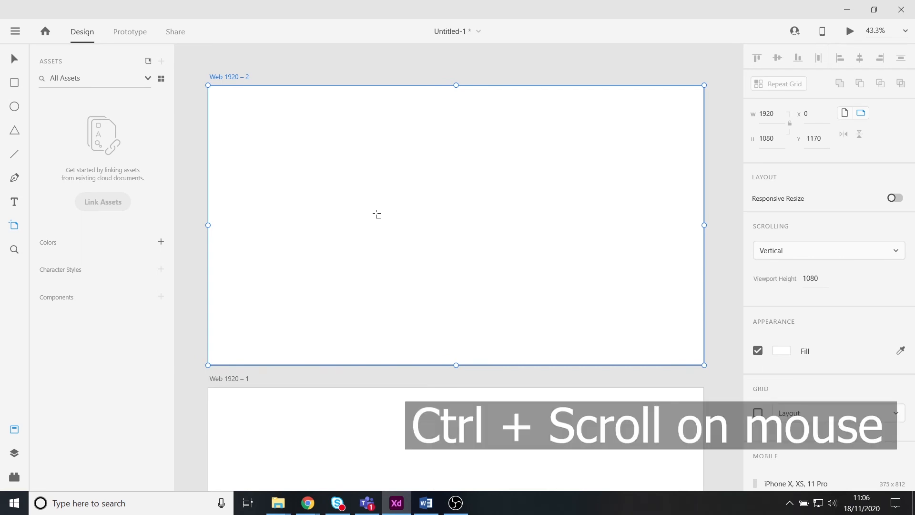
Zoom out to view both artboards, and magnify the Web 1920 – 2 artboard with the Zoom tool before zooming back out
scroll(377, 215, "down", 5, "ctrl")
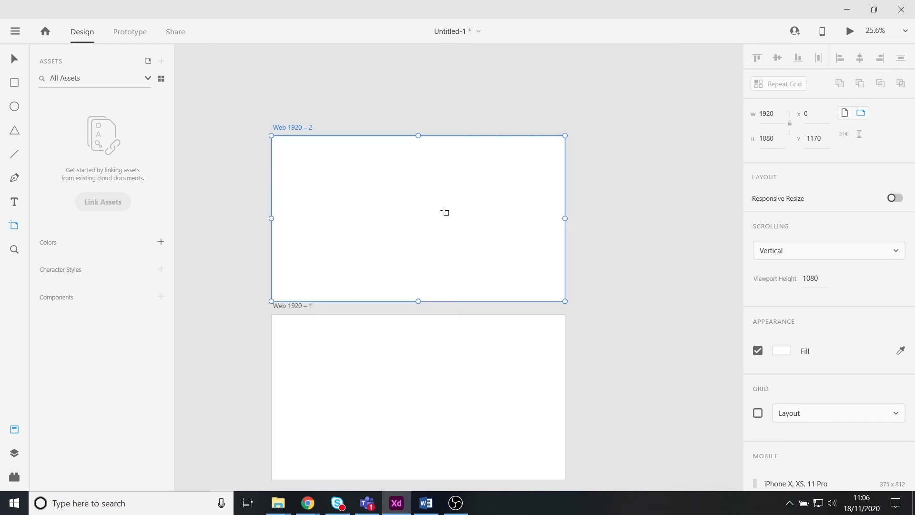
scroll(362, 369, "down", 1)
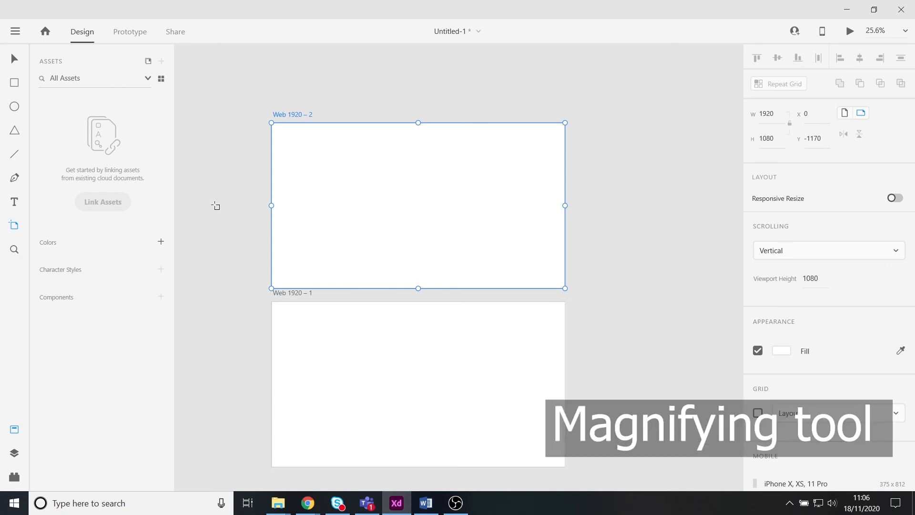
left_click(14, 251)
left_click(360, 171)
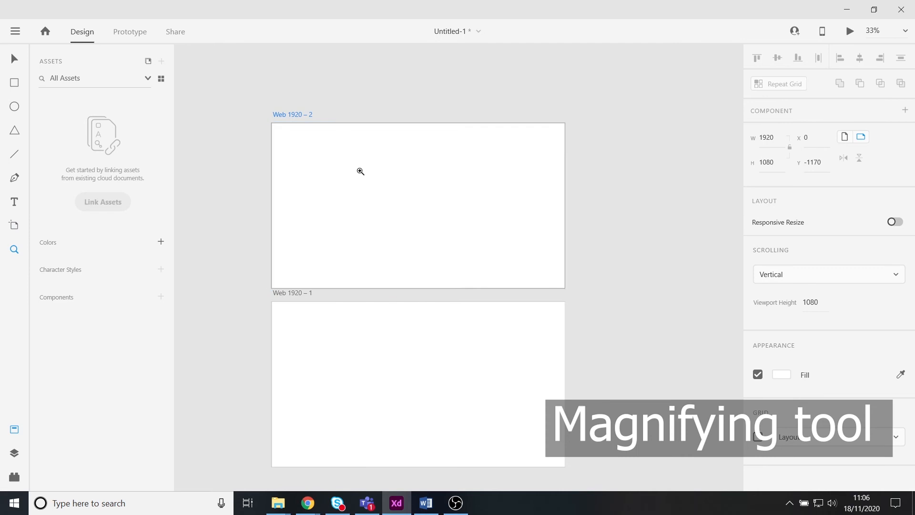
left_click(360, 171)
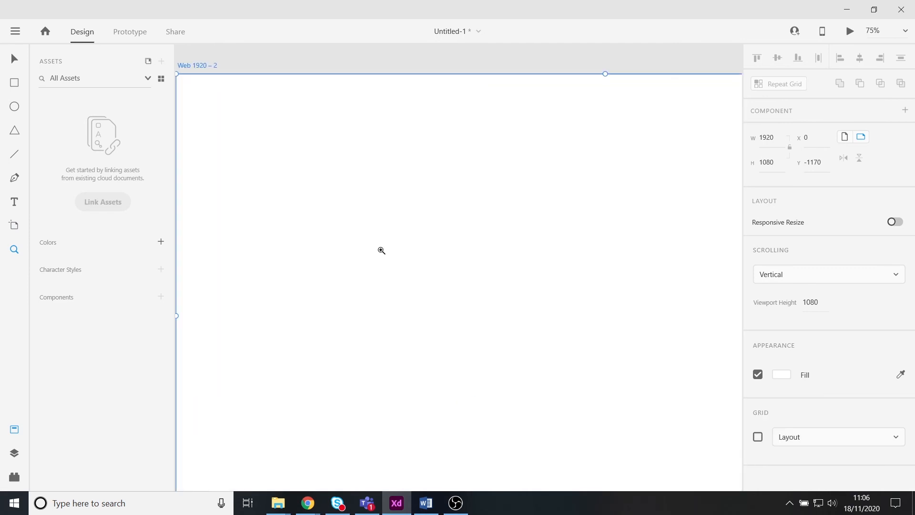
scroll(380, 255, "down", 3)
scroll(383, 259, "down", 4)
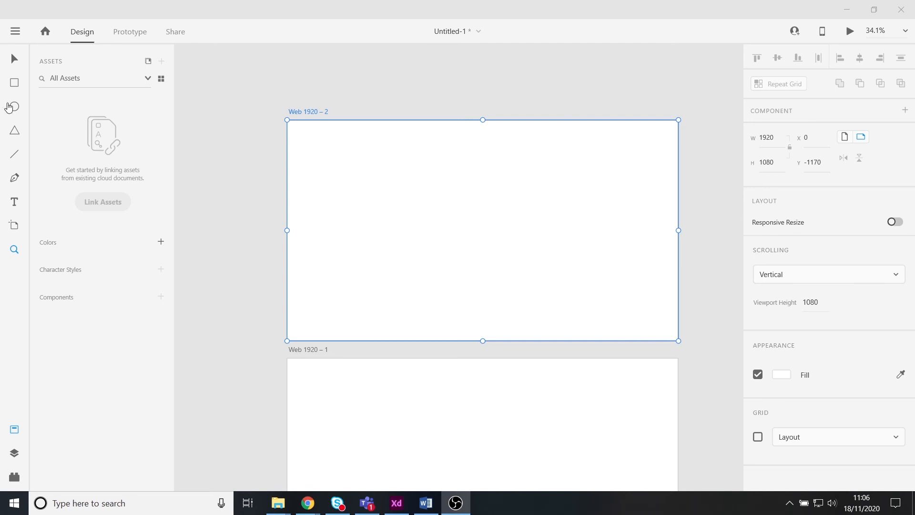
Activate the Select tool and select the Web 1920 – 1 artboard
left_click(15, 61)
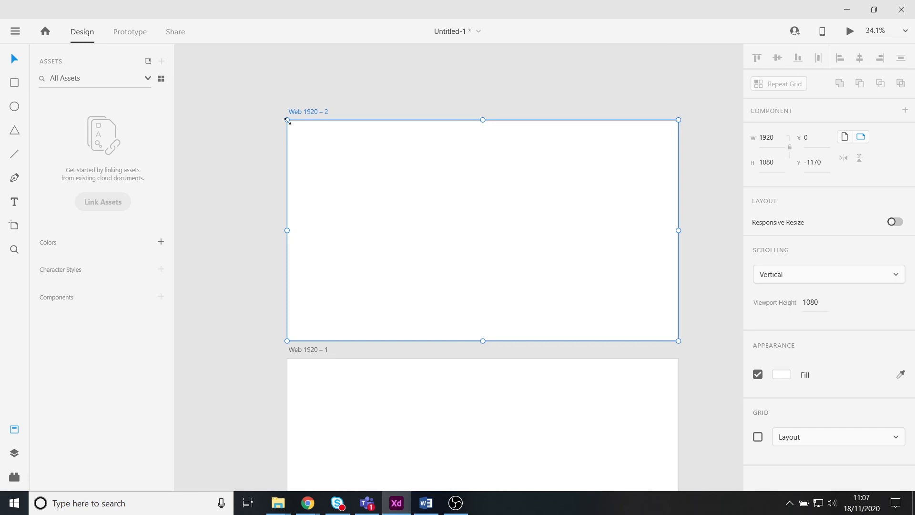
left_click(318, 376)
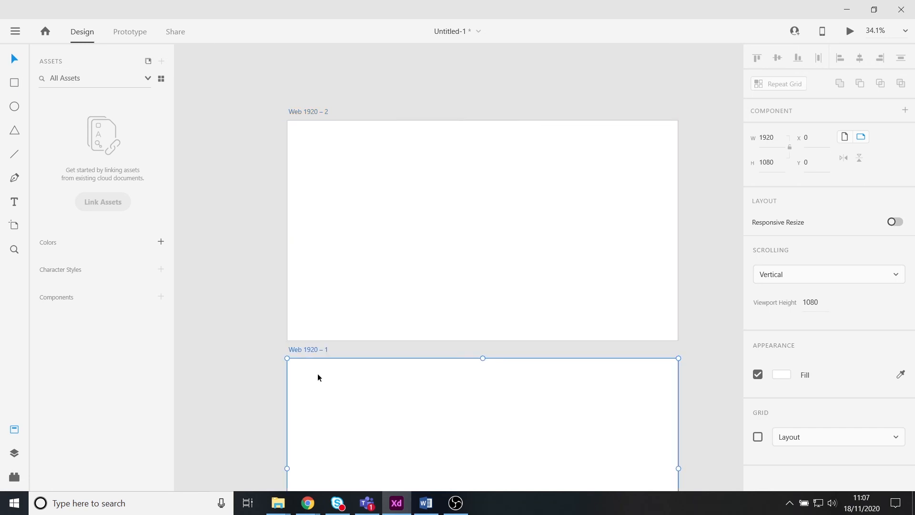
Draw a rectangle about 1634 × 708 on the Web 1920 – 2 artboard, covering its upper and middle area
left_click(299, 171)
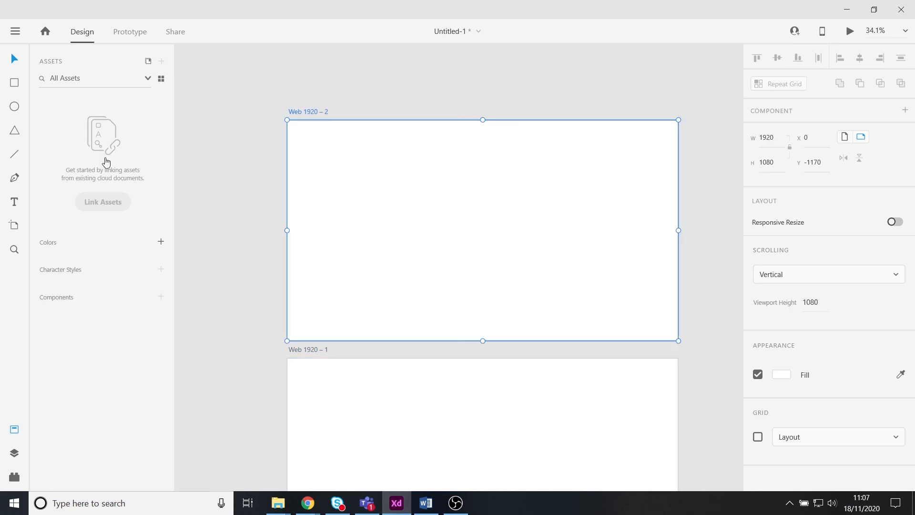
left_click(16, 84)
left_click_drag(381, 177, 414, 191)
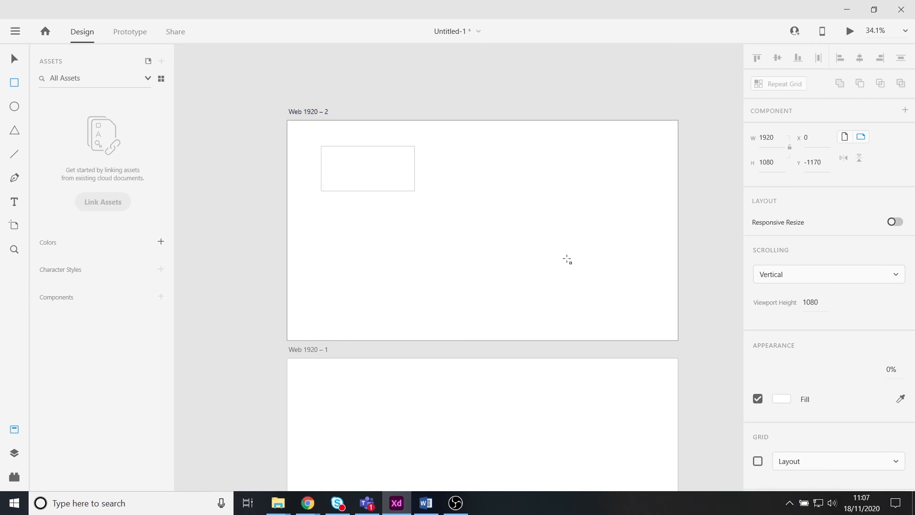
left_click_drag(567, 260, 612, 280)
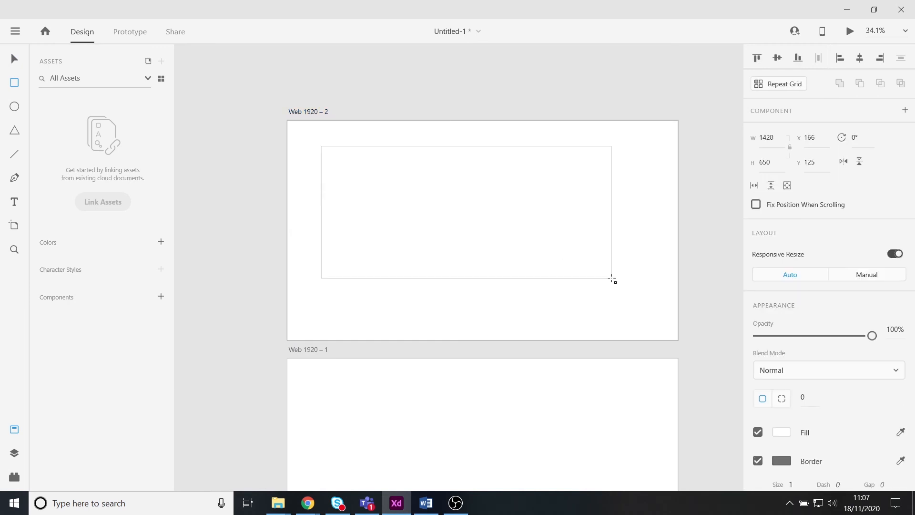
left_click_drag(612, 280, 653, 289)
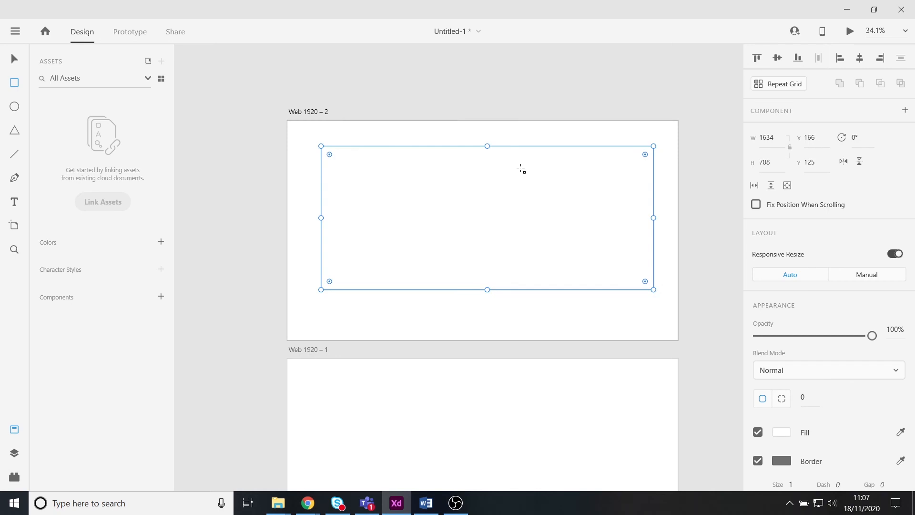
Fill the rectangle with red #E22424 and set the fill's opacity to 90%
scroll(843, 316, "down", 3)
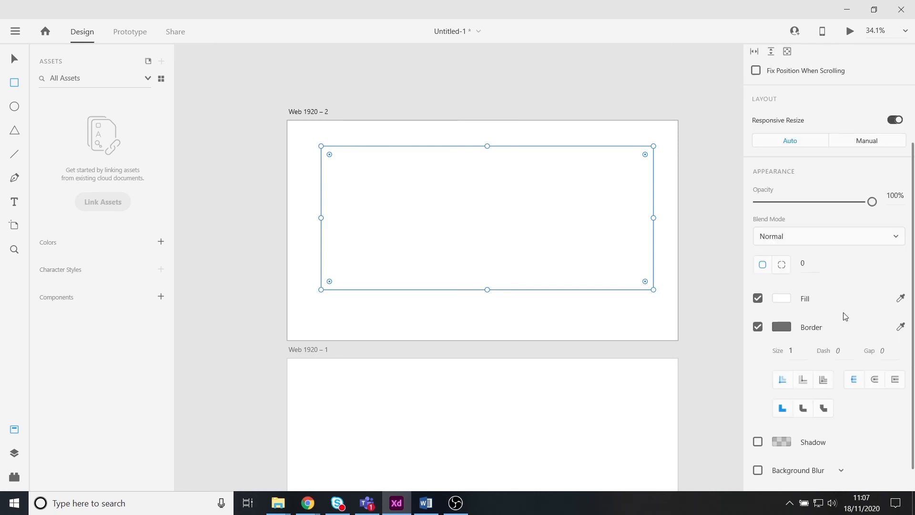
left_click(781, 297)
left_click(664, 256)
left_click(679, 241)
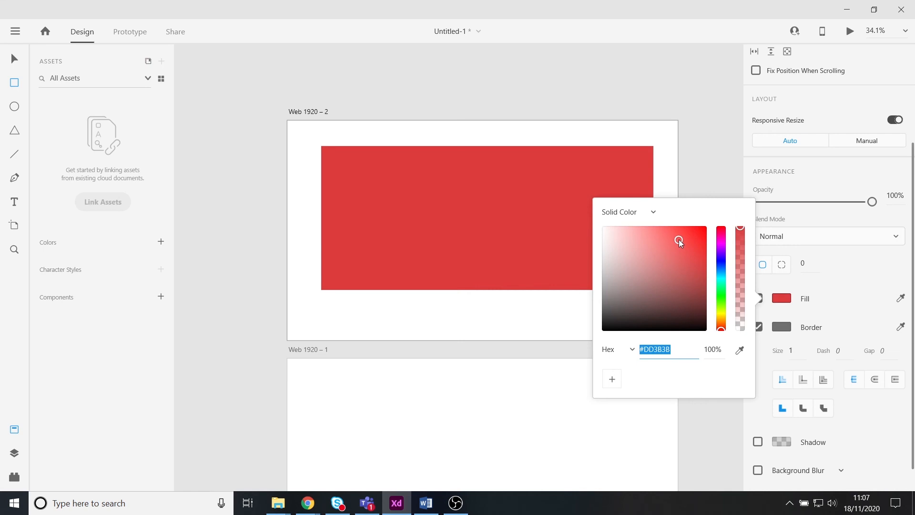
left_click_drag(679, 239, 689, 238)
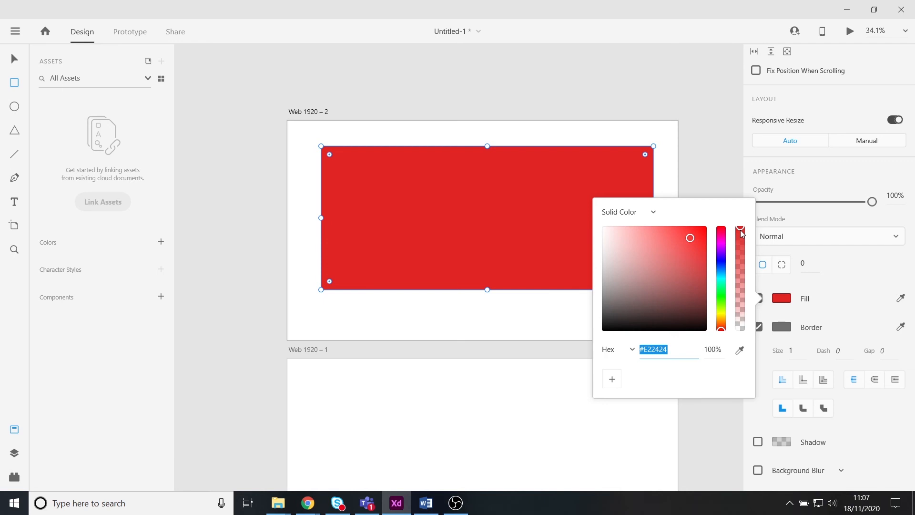
left_click_drag(741, 230, 742, 325)
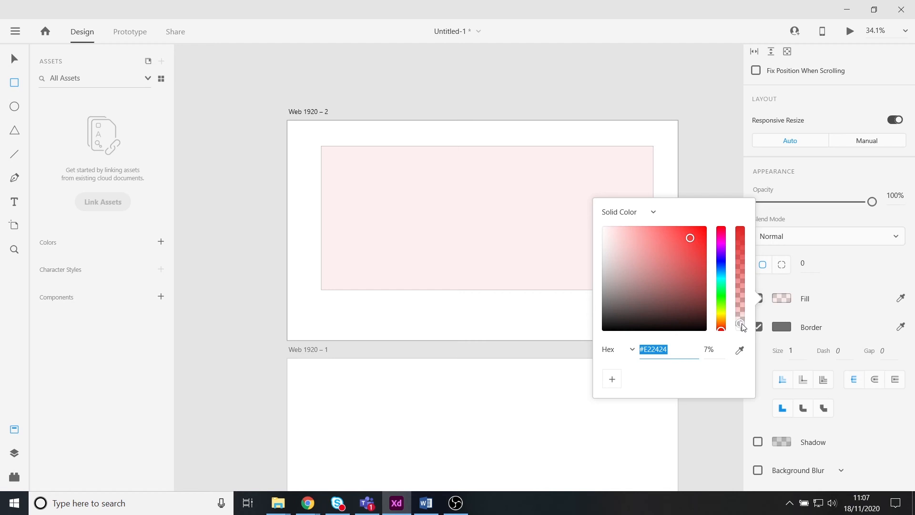
left_click_drag(742, 326, 740, 237)
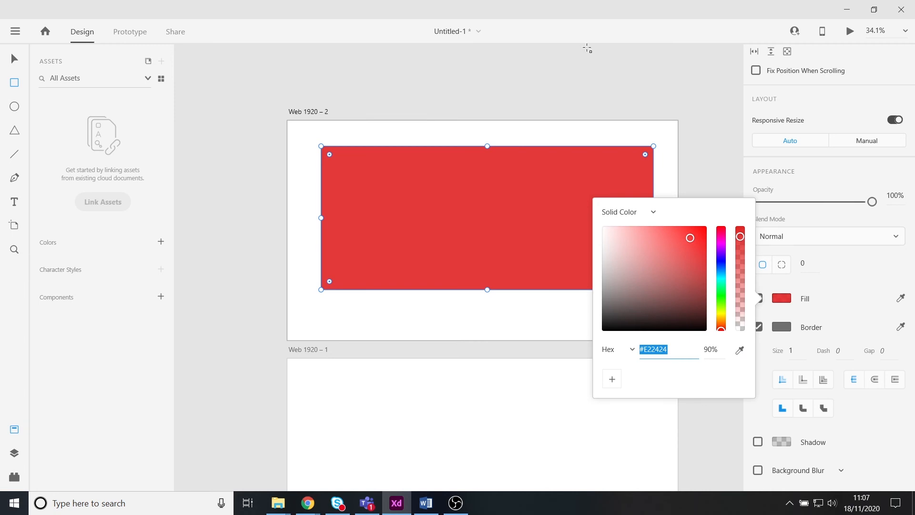
Try sampling a colour for the rectangle's fill with the eyedropper, and set the fill to bright red #FE0505 at 100% opacity
left_click(740, 350)
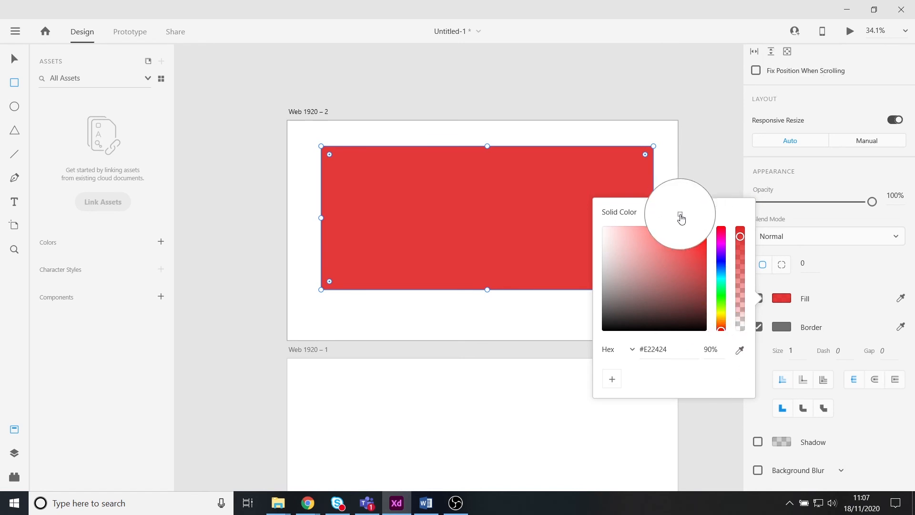
left_click(680, 216)
left_click(704, 229)
left_click_drag(706, 232, 710, 225)
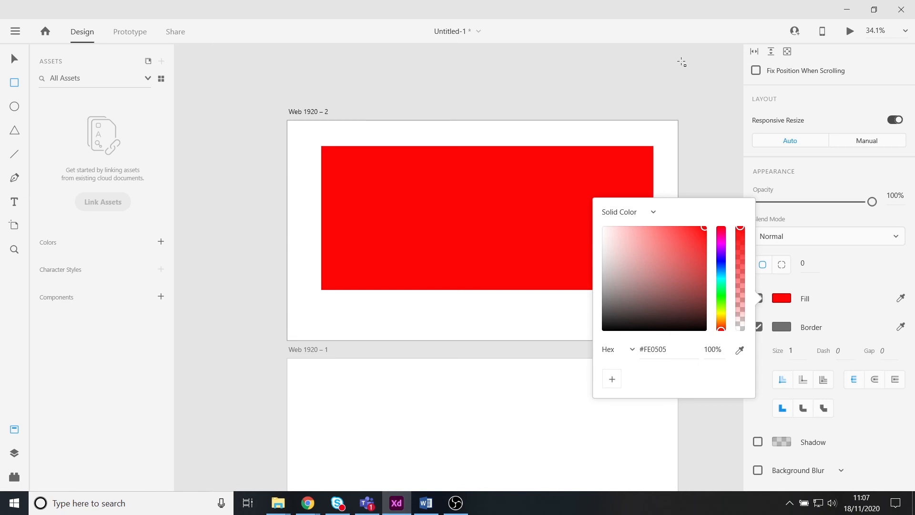
Draw an ellipse below the red rectangle, overlapping both artboards, and delete it
left_click(14, 107)
left_click_drag(345, 298, 483, 374)
scroll(858, 404, "down", 1)
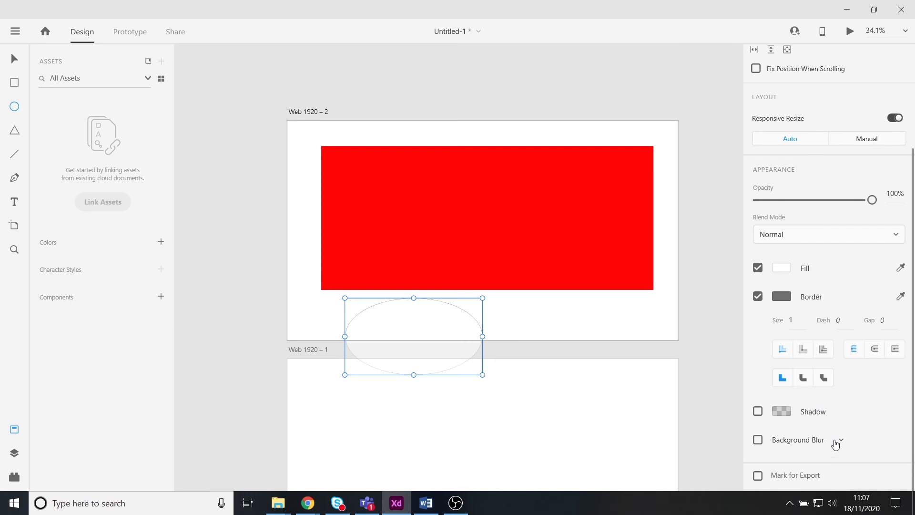
key("Delete")
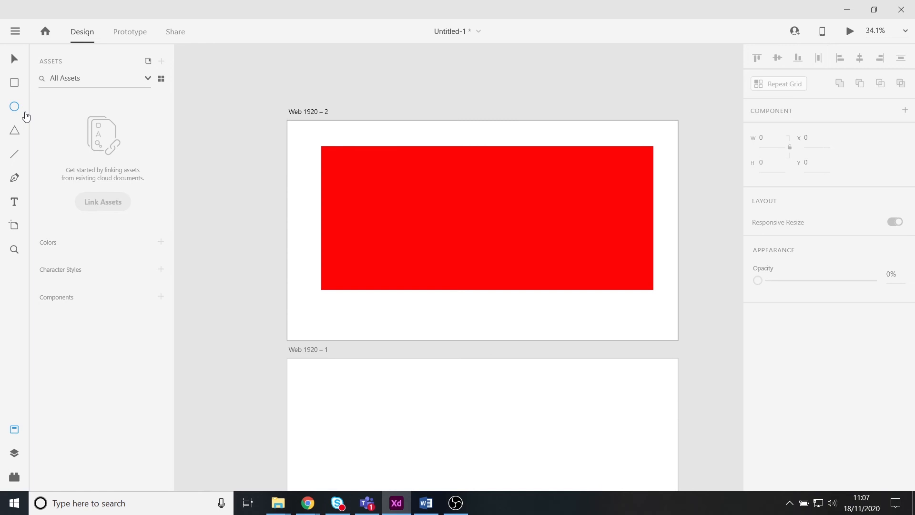
Draw a nearly horizontal line about 1605 px long beneath the red rectangle with the Line tool
left_click(17, 161)
mouse_move(324, 309)
left_mouse_down()
mouse_move(627, 331)
mouse_move(651, 311)
left_mouse_up()
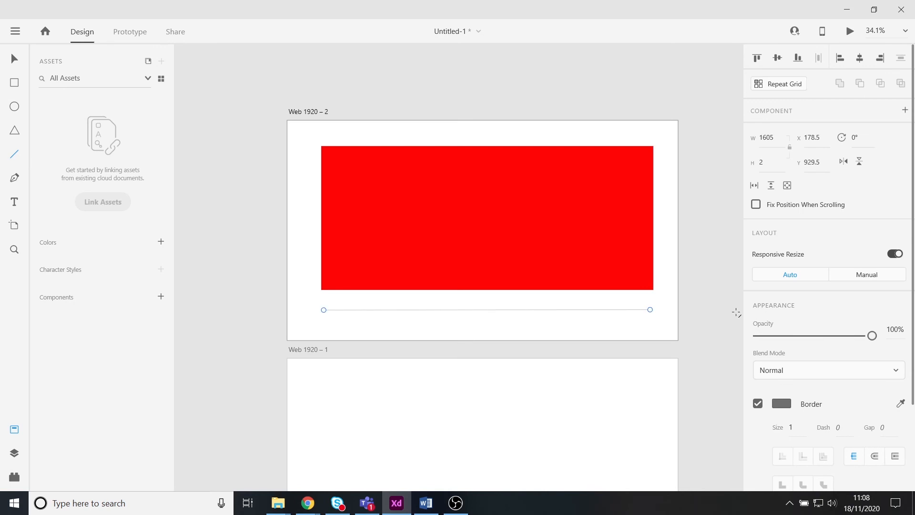
scroll(833, 362, "down", 3)
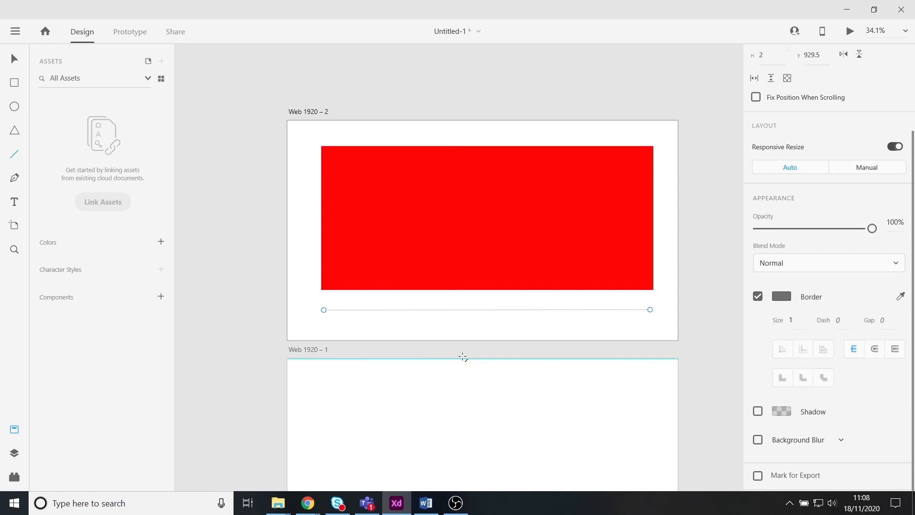
scroll(463, 356, "up", 1)
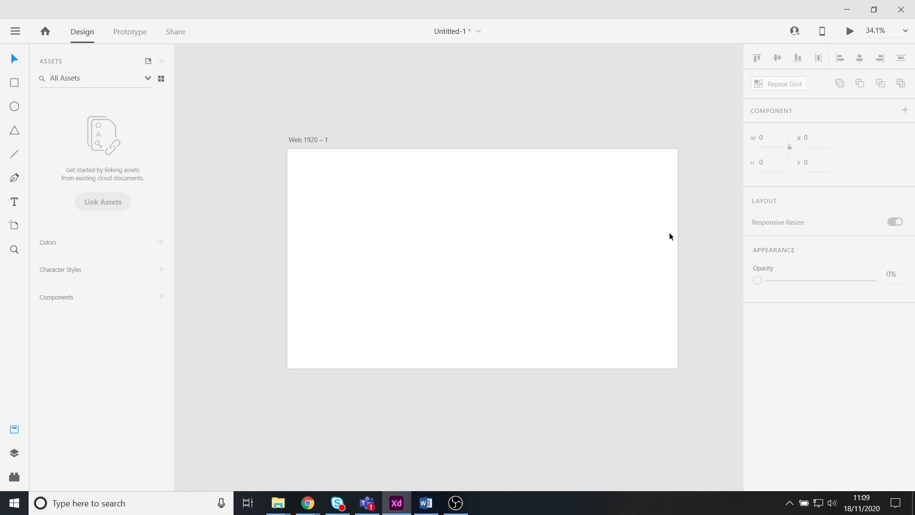
Turn on the layout grid for the Web 1920 – 1 artboard
left_click(360, 170)
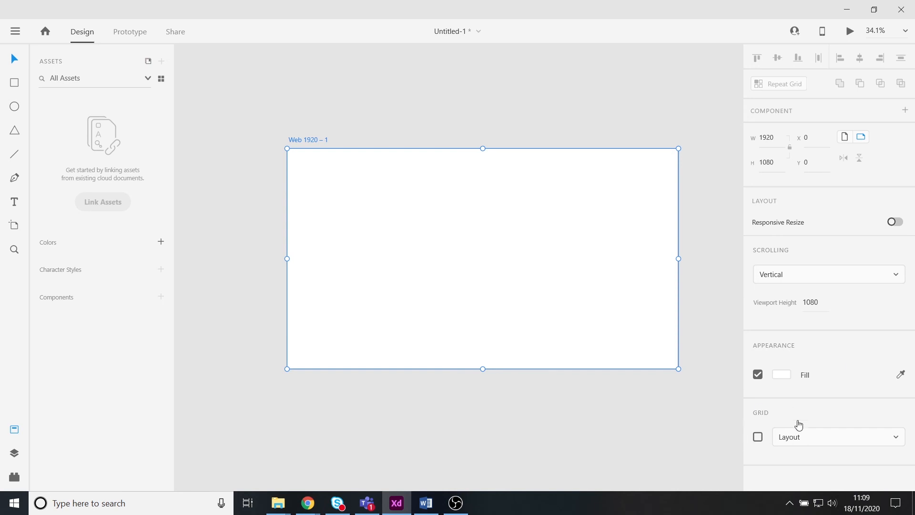
left_click(757, 436)
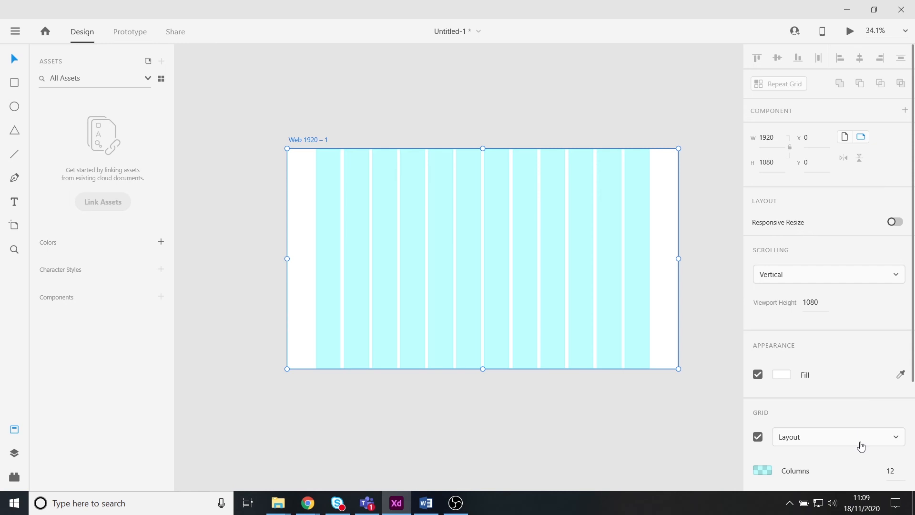
Switch the artboard's grid type to Square and inspect the squares at different magnifications
left_click(800, 441)
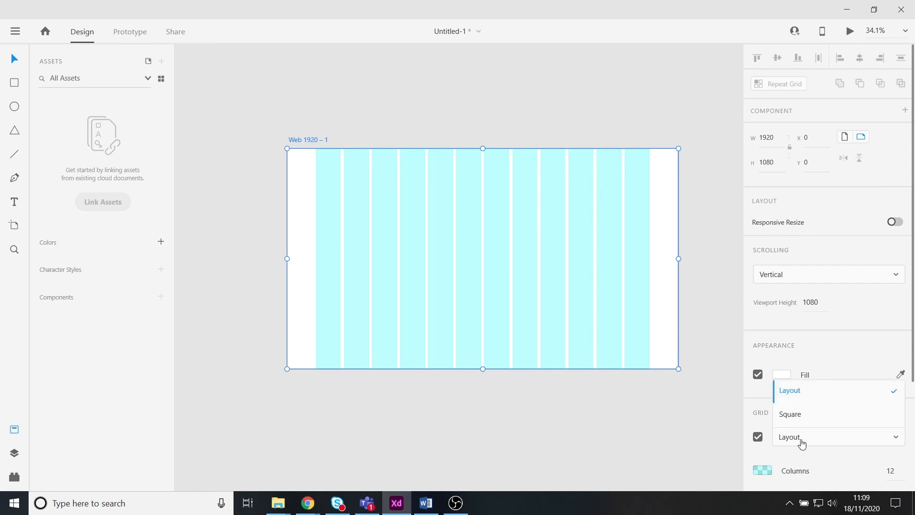
left_click(797, 415)
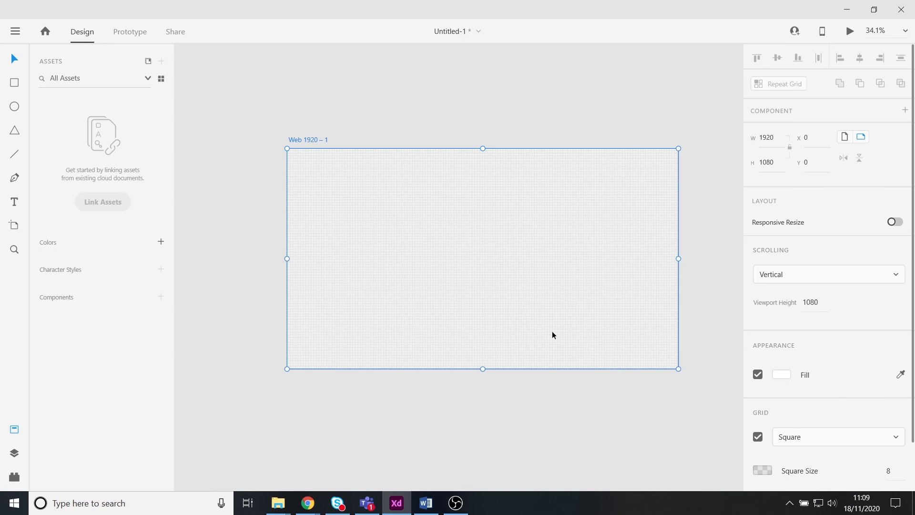
scroll(549, 327, "up", 2)
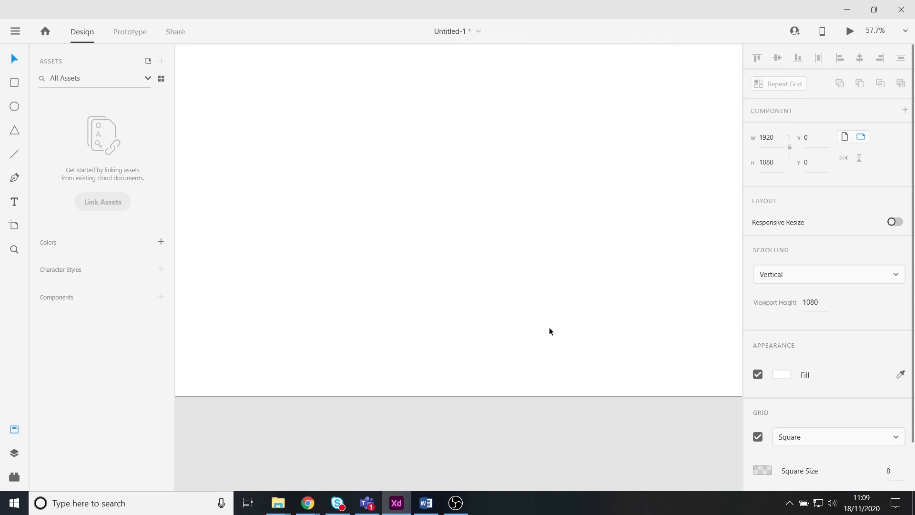
scroll(398, 336, "up", 1)
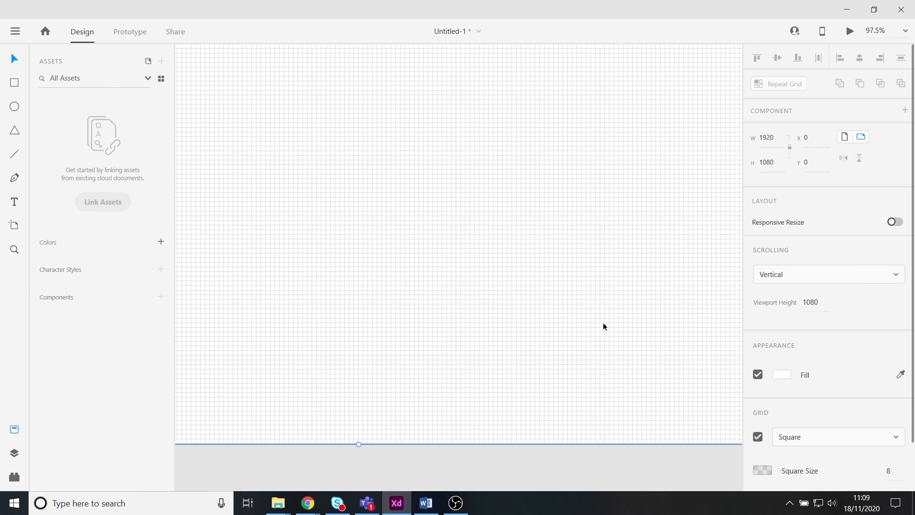
scroll(570, 307, "down", 2)
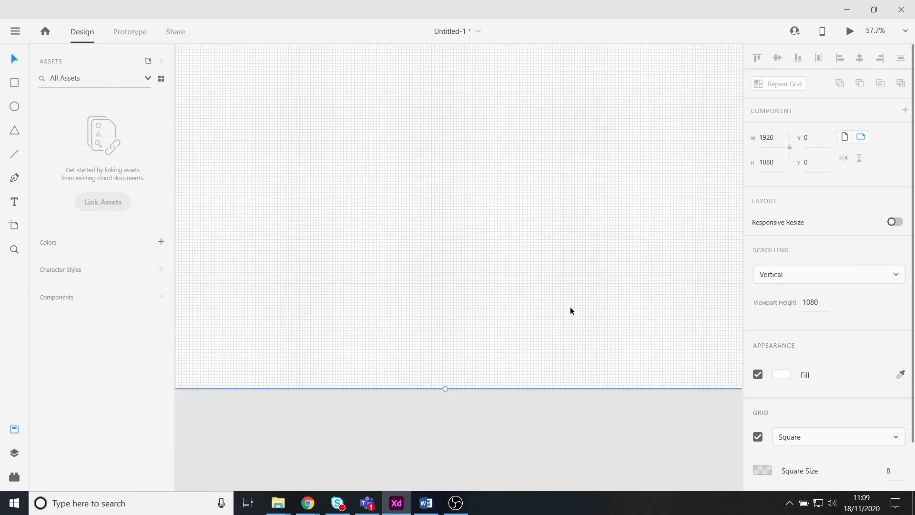
scroll(570, 300, "up", 2)
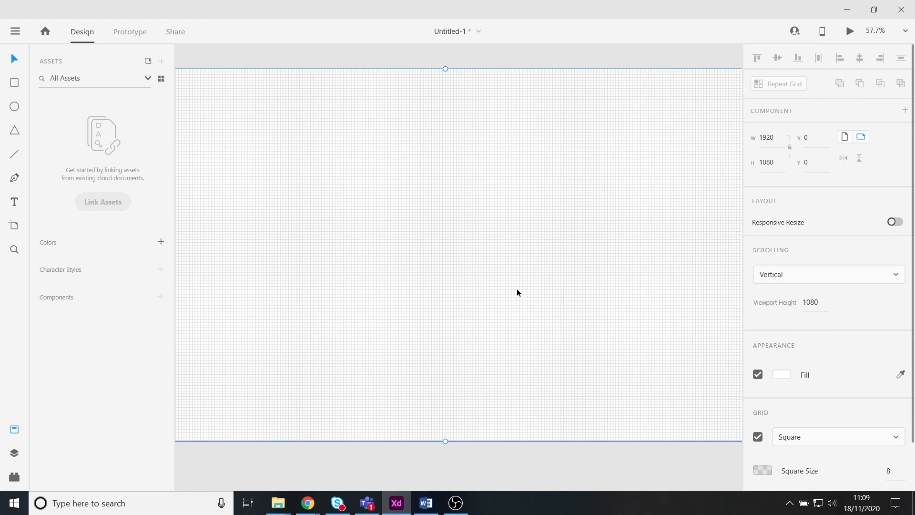
scroll(517, 292, "down", 3)
scroll(518, 292, "up", 1)
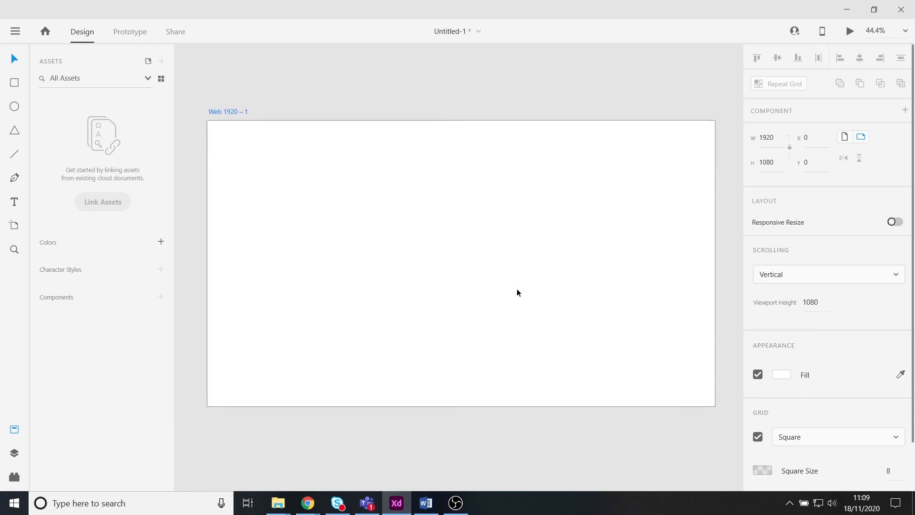
Switch the Web 1920 – 1 artboard's grid type back to Layout
left_click(830, 438)
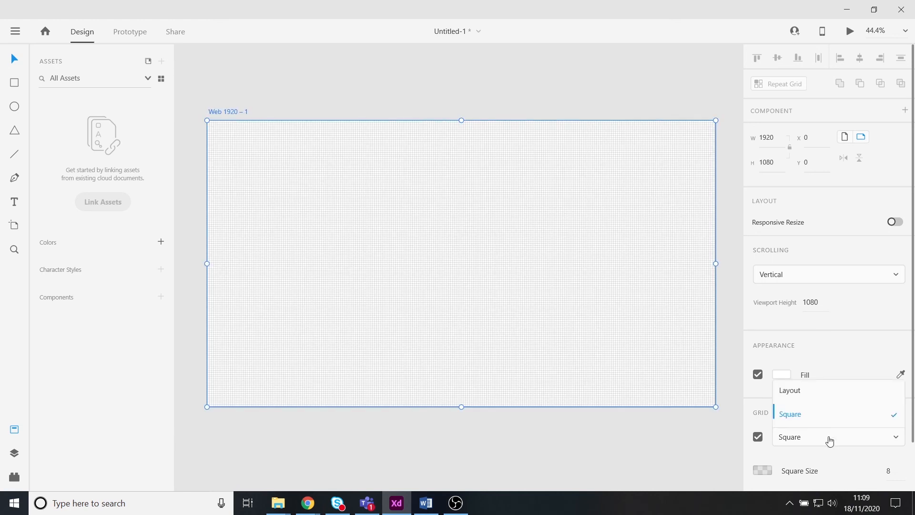
left_click(823, 397)
scroll(882, 443, "down", 1)
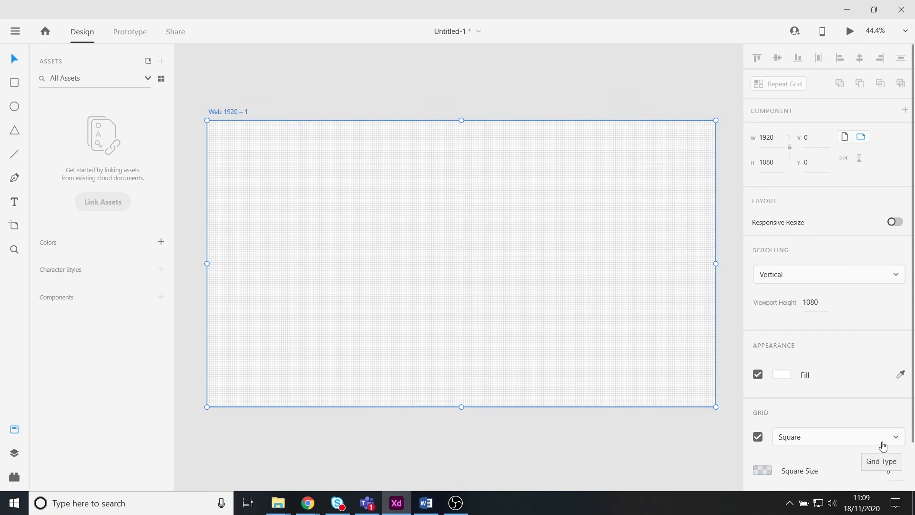
scroll(883, 446, "up", 1)
scroll(912, 343, "down", 3)
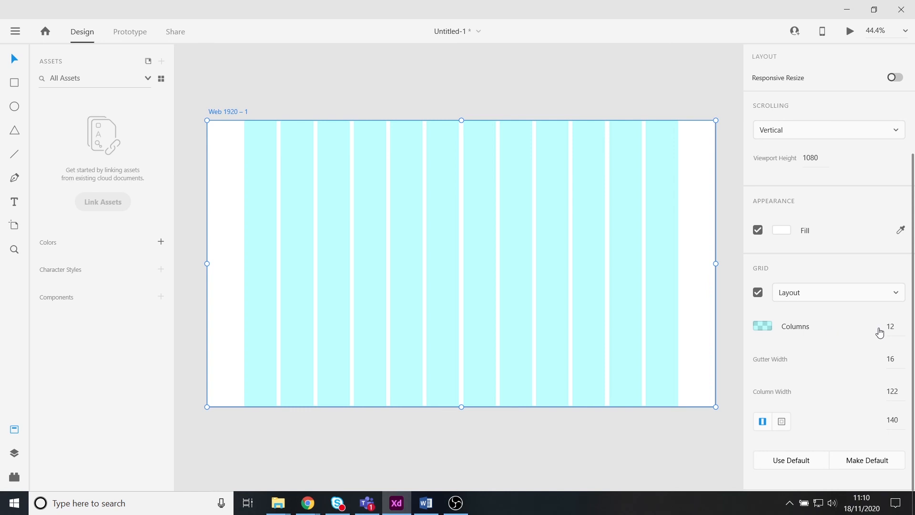
Set the layout grid to 1 column and deselect the artboard
left_click(895, 326)
type("1")
left_click(723, 338)
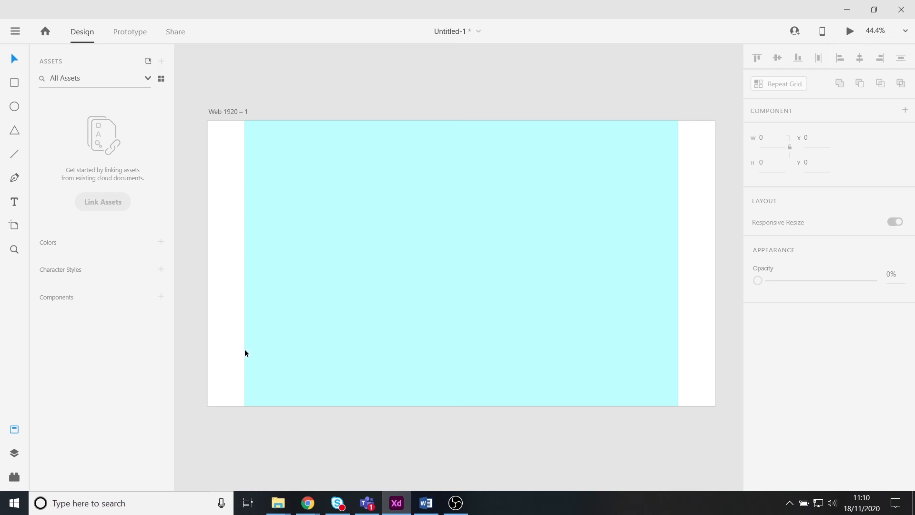
Reselect the Web 1920 – 1 artboard and set its layout grid to 4 columns
left_click(345, 288)
scroll(841, 362, "down", 4)
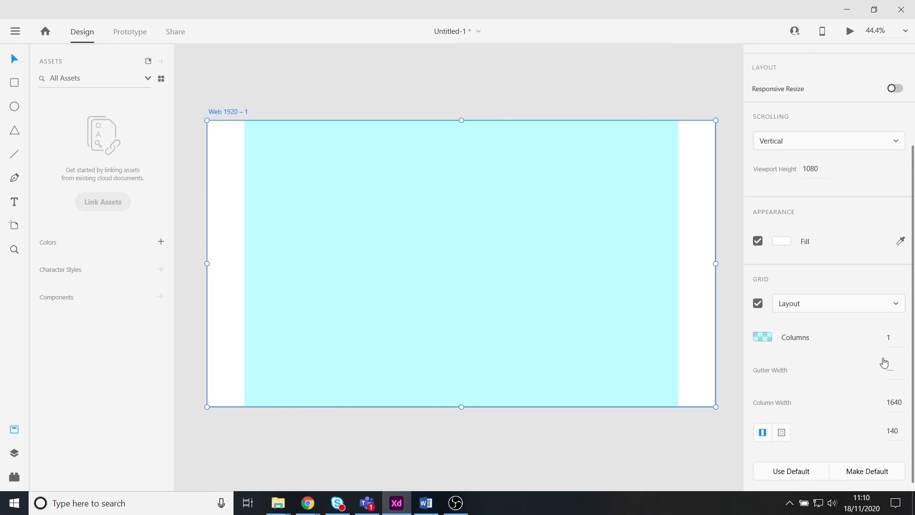
left_click(894, 338)
type("4")
left_click(845, 365)
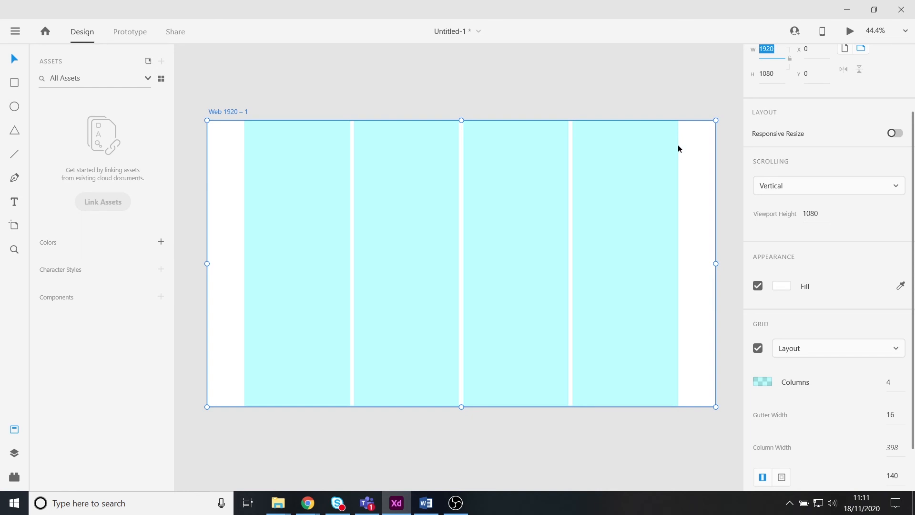
Set the layout grid's gutter width to 50
left_click(888, 381)
left_click(907, 418)
left_click(904, 416)
type("50")
key("Return")
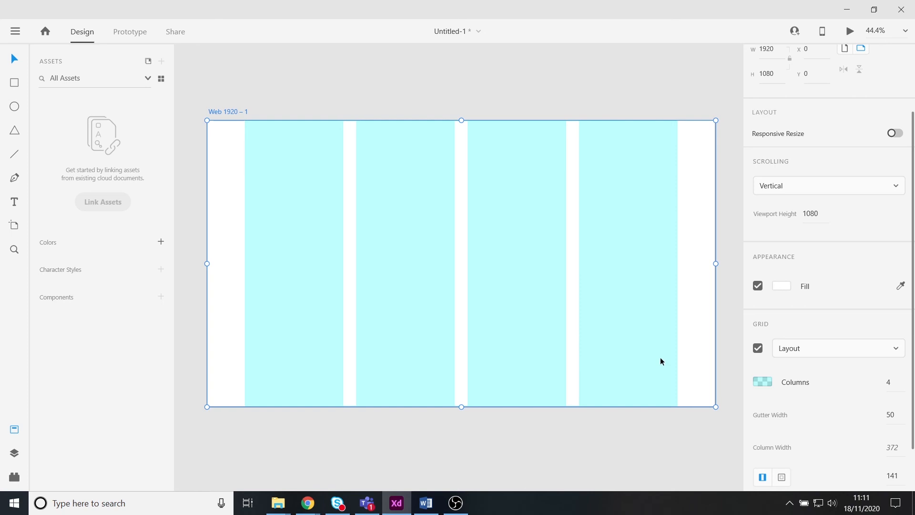
Set the layout grid's gutter width back to 16
left_click(890, 414)
type("16")
key("Return")
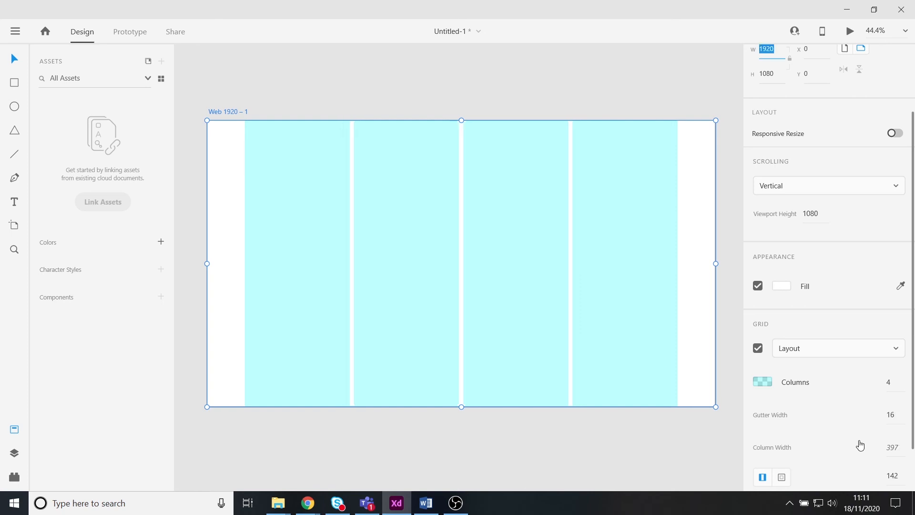
Set the layout grid's number of columns to 12
scroll(860, 445, "down", 2)
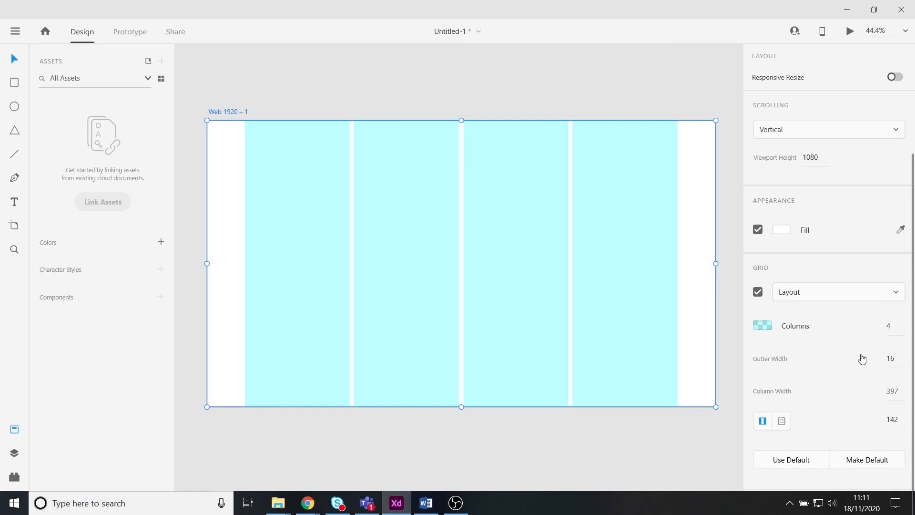
left_click(889, 326)
type("12")
key("Return")
scroll(839, 351, "down", 2)
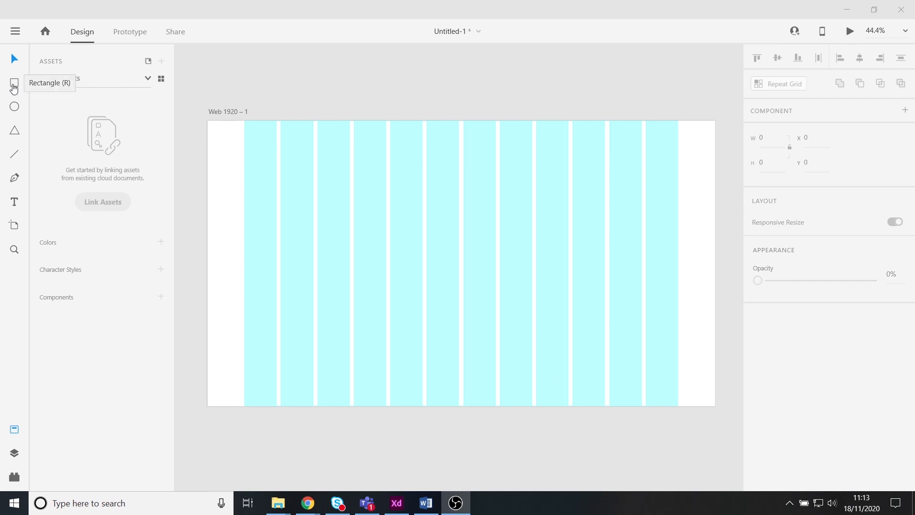
Draw a rectangle about 1640 by 524 spanning all 12 grid columns in the artboard's upper part and fill it with #16AEC5
left_click(14, 88)
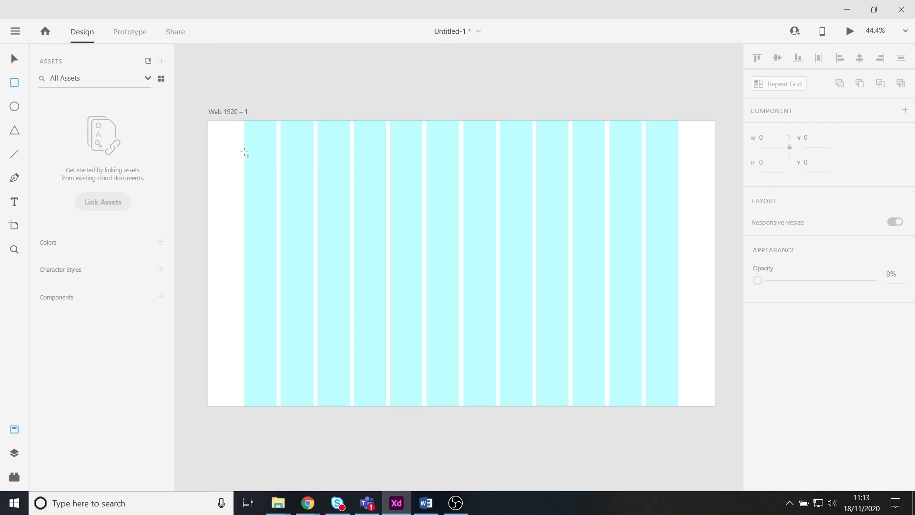
left_click_drag(296, 159, 244, 153)
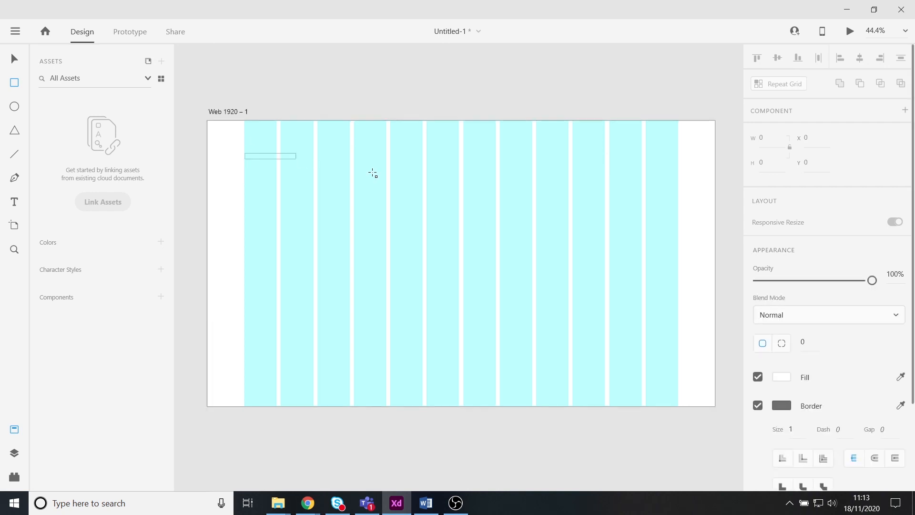
mouse_move(373, 174)
left_mouse_down()
mouse_move(680, 359)
mouse_move(677, 299)
left_mouse_up()
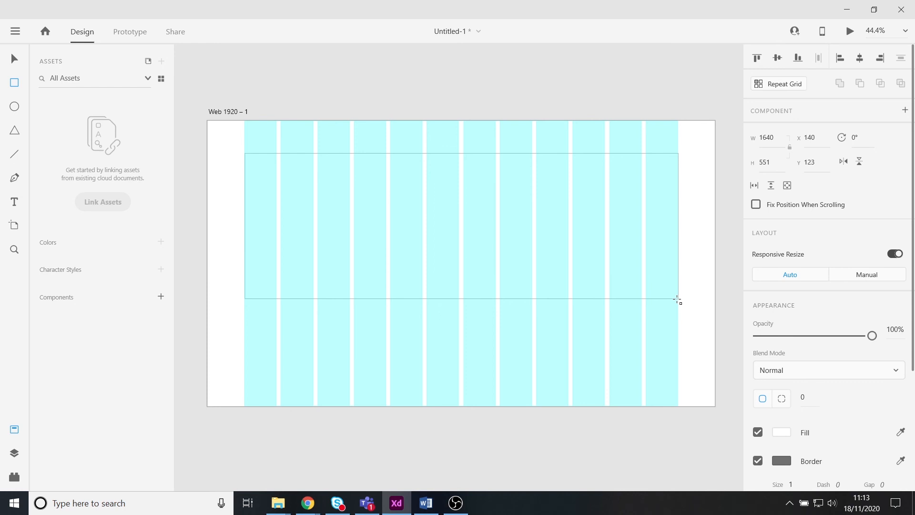
left_click_drag(676, 299, 677, 292)
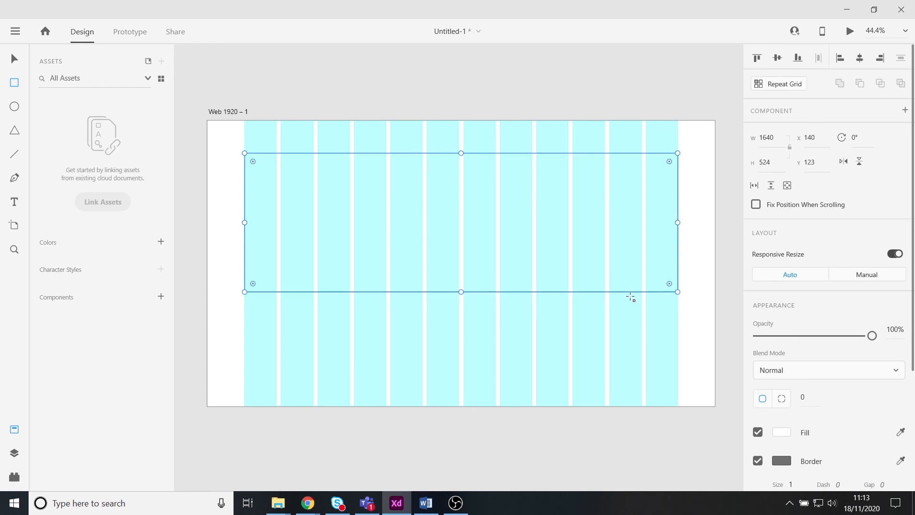
left_click(781, 439)
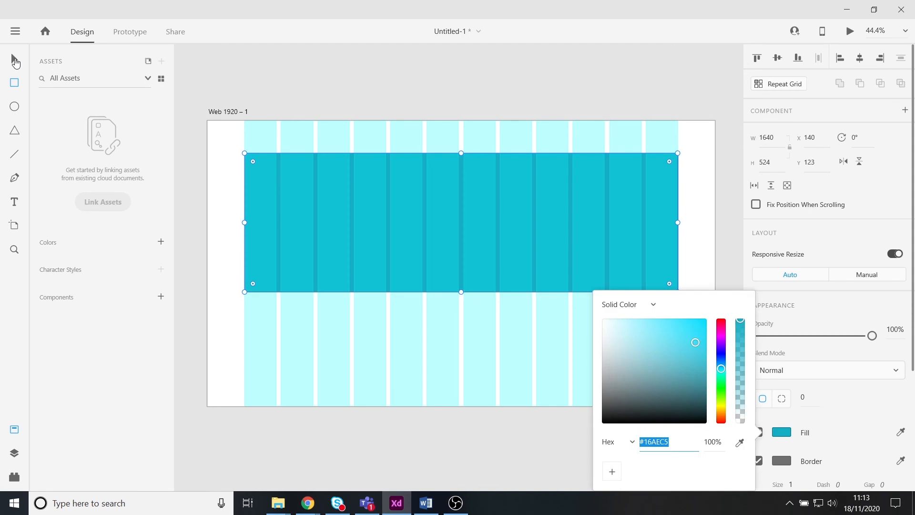
left_click(16, 63)
left_click(632, 320)
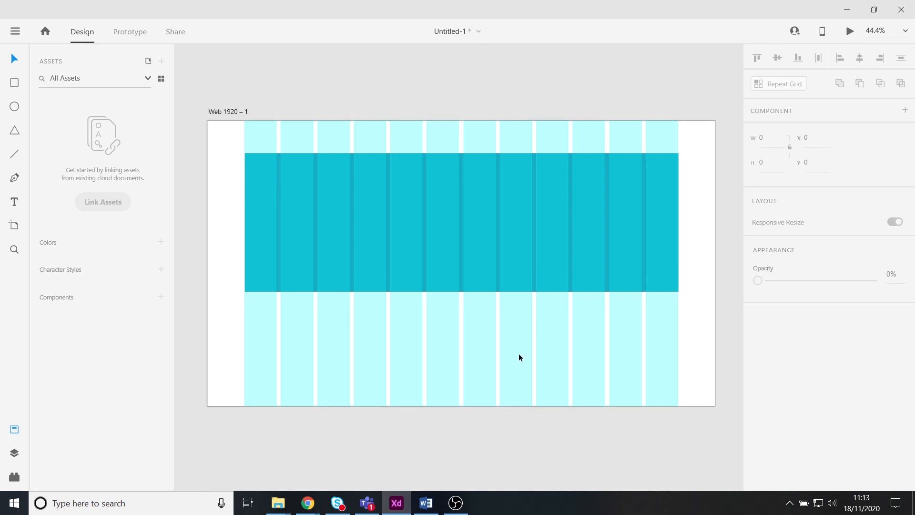
Lower the opacity of the layout grid's column colour on the Web 1920 – 1 artboard so the columns are very faint
left_click(246, 112)
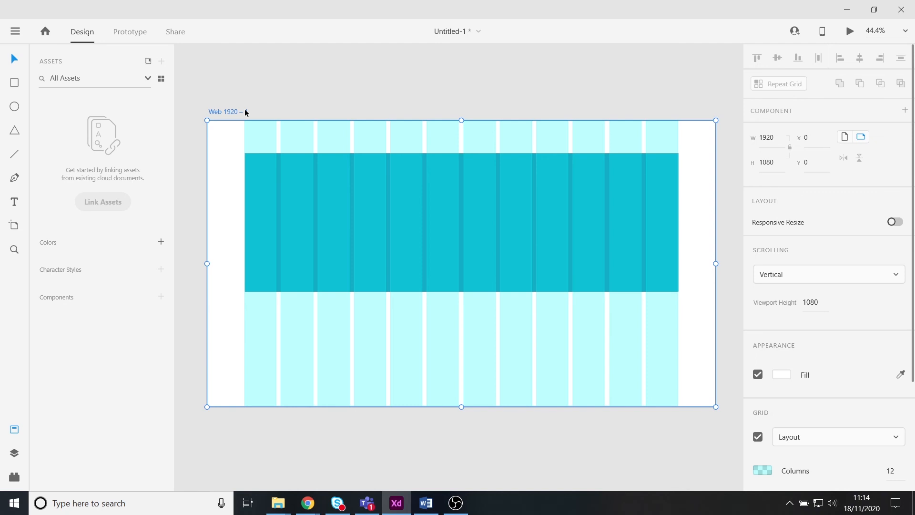
scroll(769, 318, "down", 3)
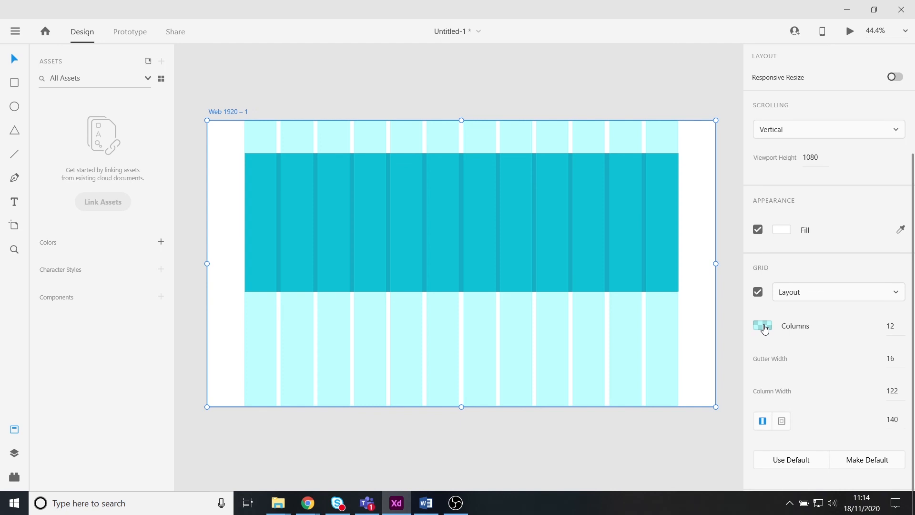
left_click(763, 327)
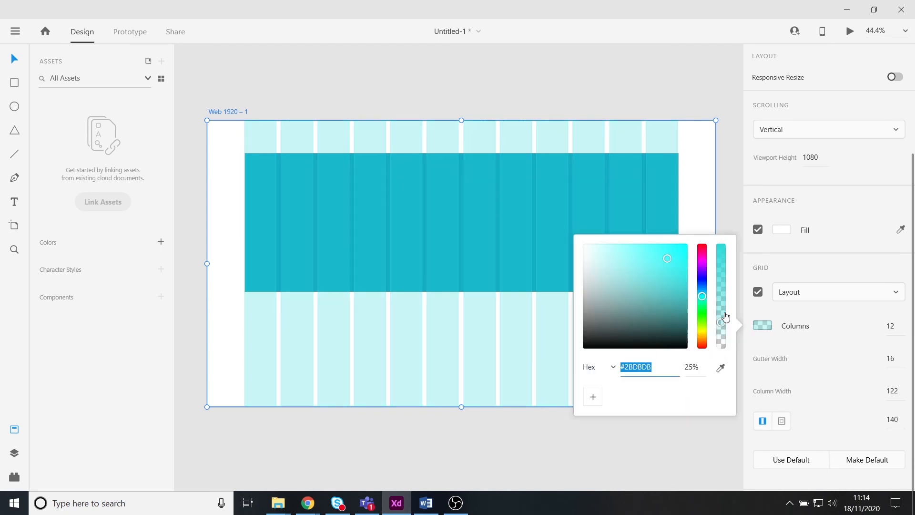
left_click_drag(725, 317, 725, 351)
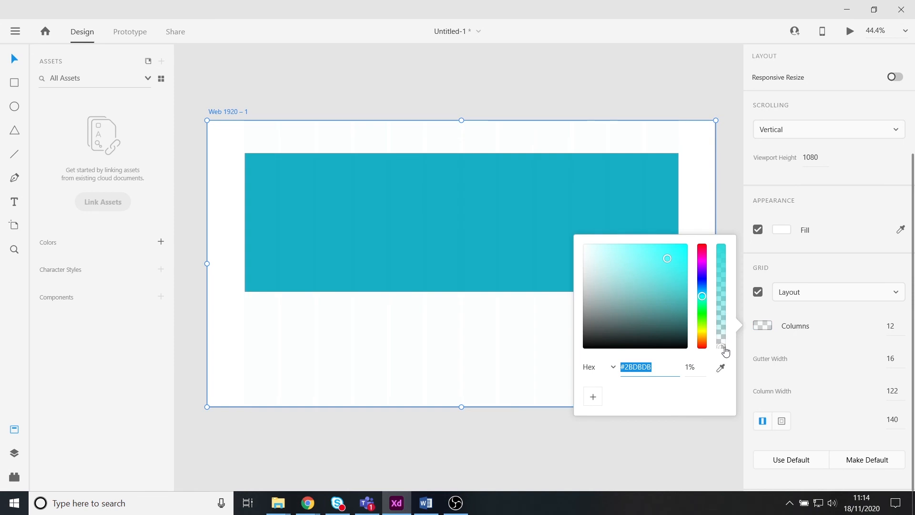
left_click(680, 330)
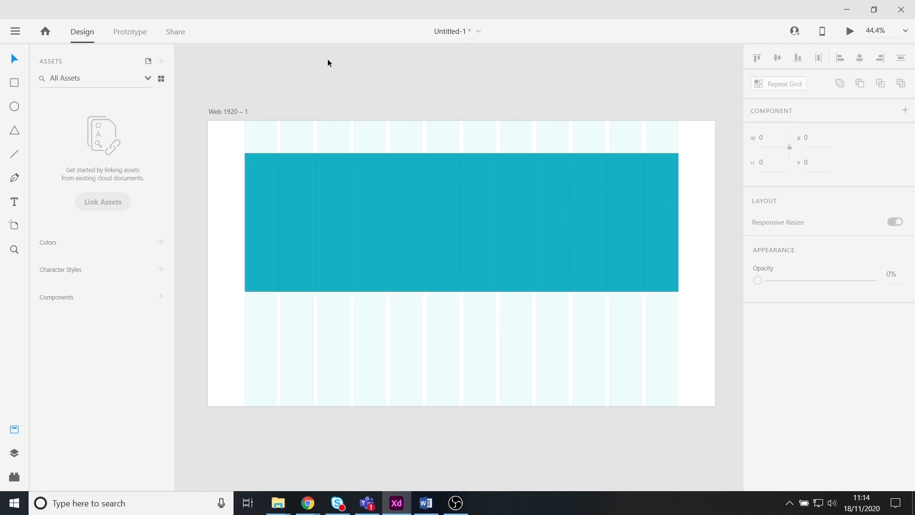
View the artboard without its grid in Prototype mode and return to Design mode
left_click(128, 32)
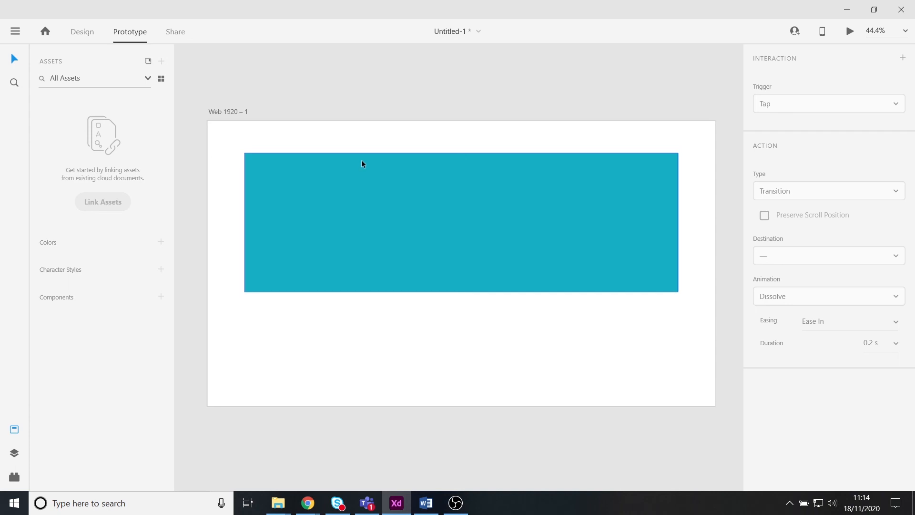
left_click(89, 35)
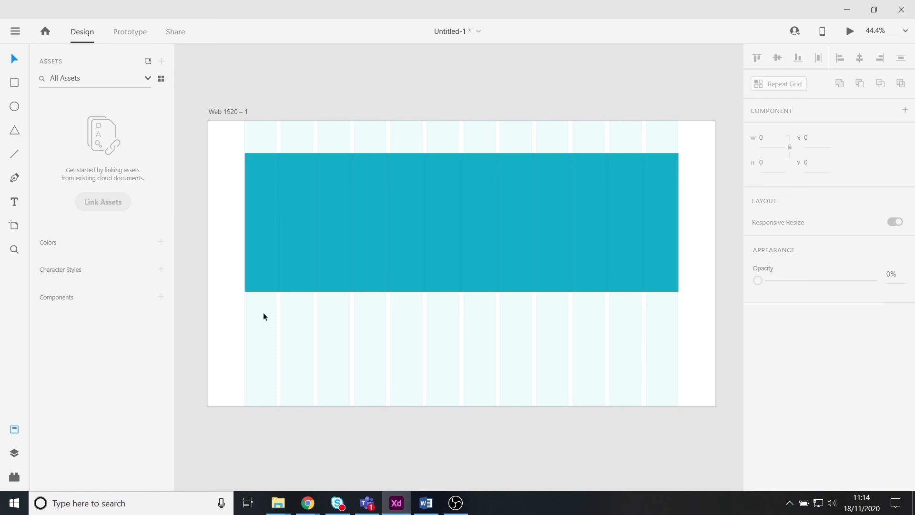
Draw a rectangle about 398 by 315 across the first three columns below the large one and fill it with the large rectangle's sampled colour
left_click(14, 85)
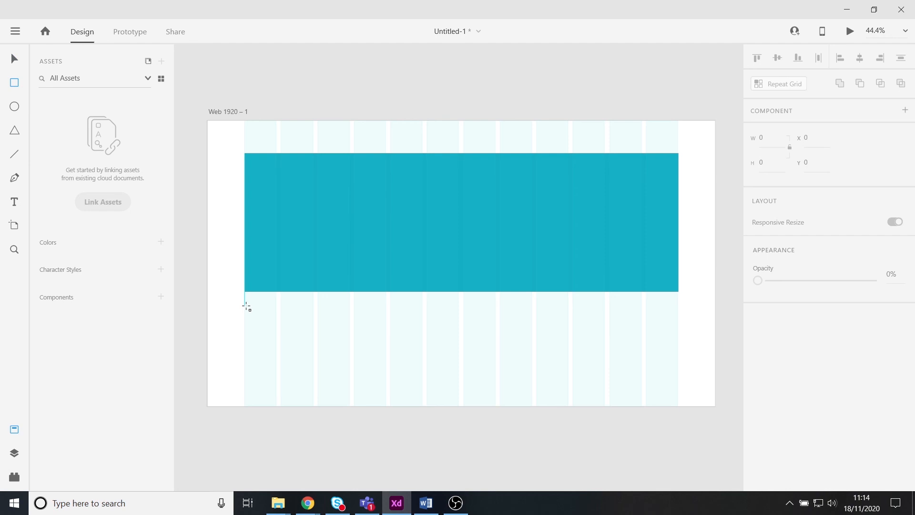
left_click_drag(246, 306, 348, 372)
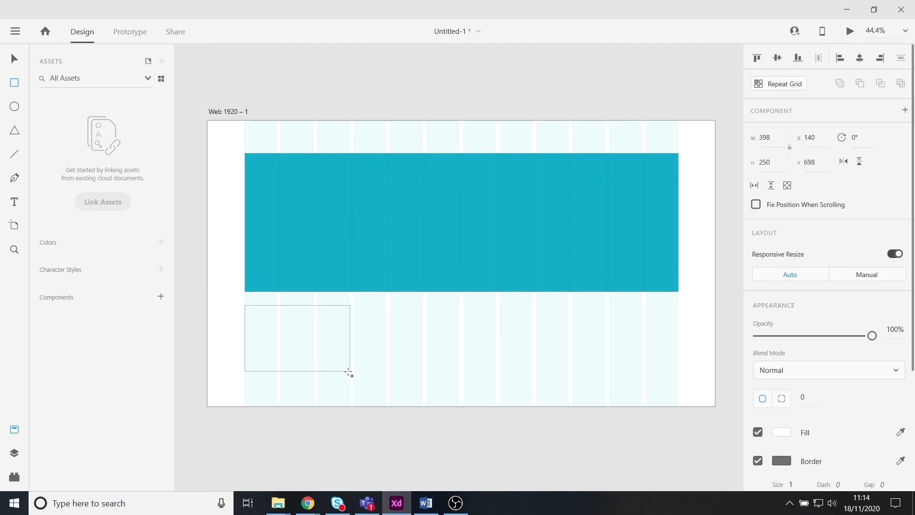
left_click_drag(348, 372, 349, 389)
left_click(781, 433)
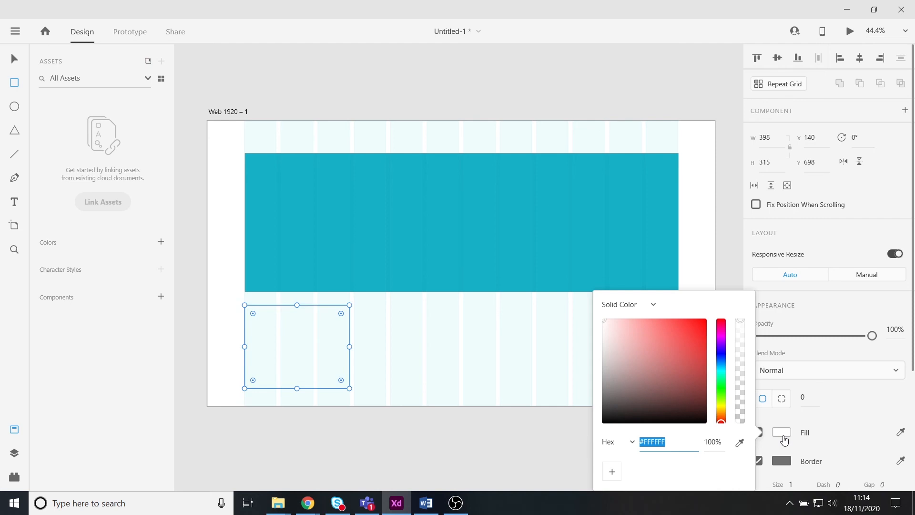
left_click(739, 443)
left_click(622, 285)
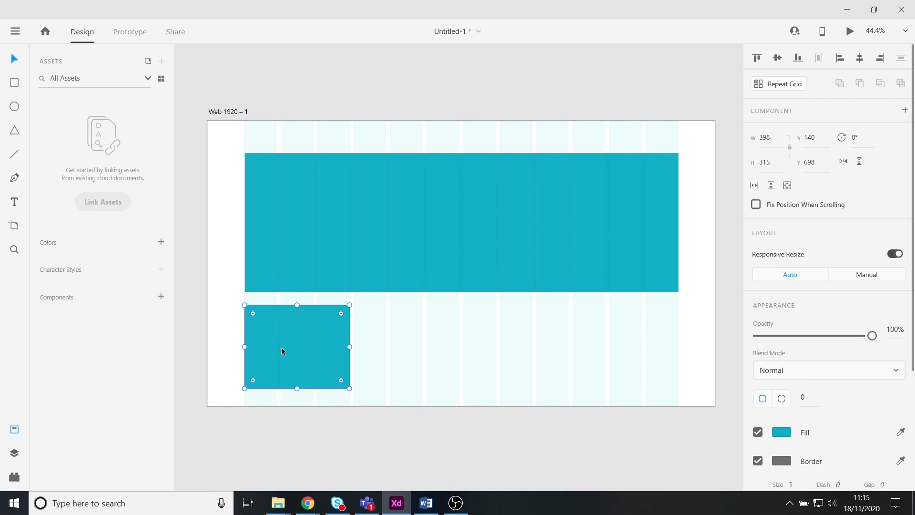
Duplicate the small rectangle across the grid to make a row of four, each spanning three columns with 16 px gaps
left_click_drag(285, 343, 428, 343)
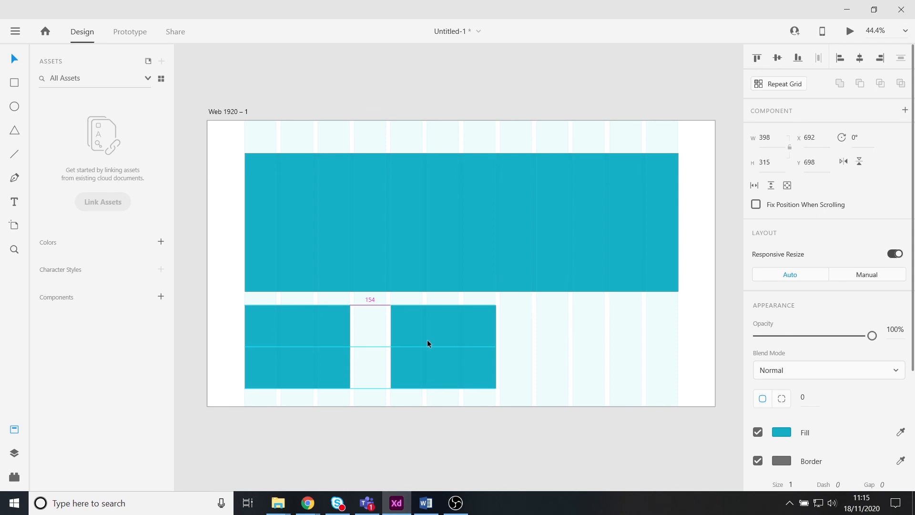
left_click_drag(427, 343, 389, 343)
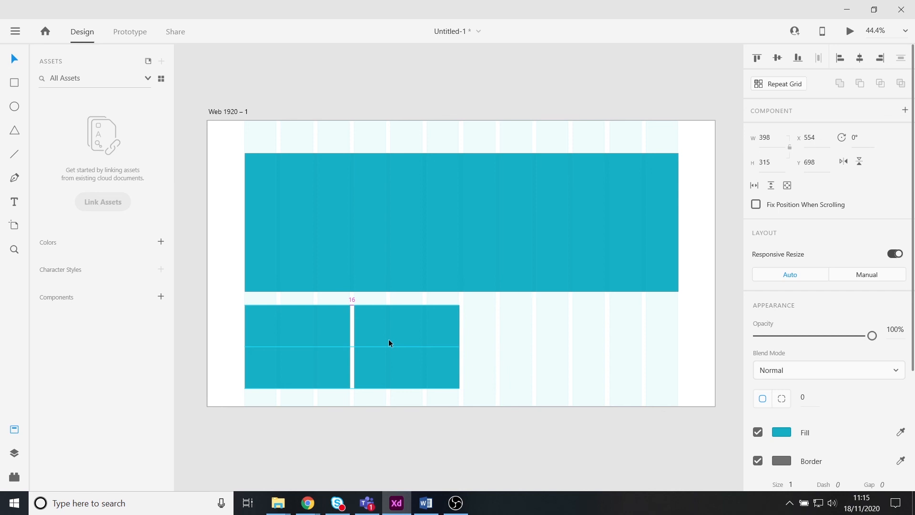
left_click_drag(389, 343, 389, 343)
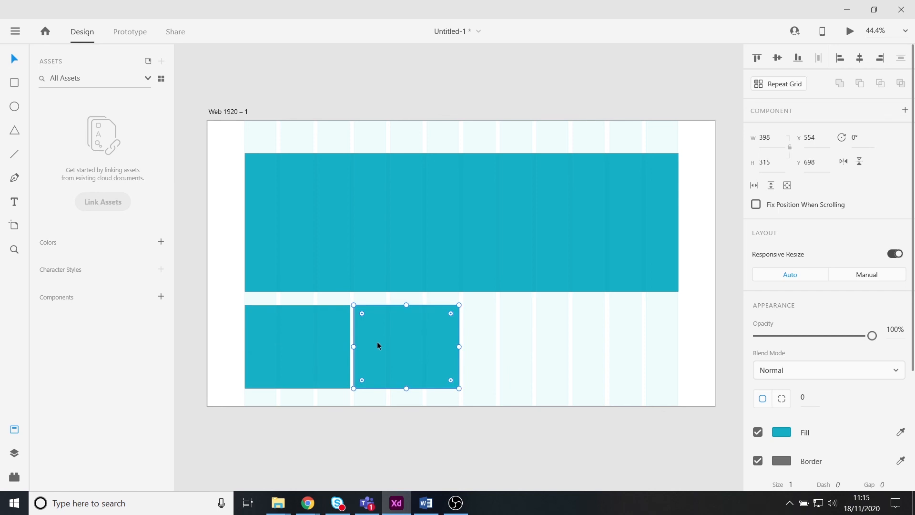
left_click_drag(377, 341, 487, 339)
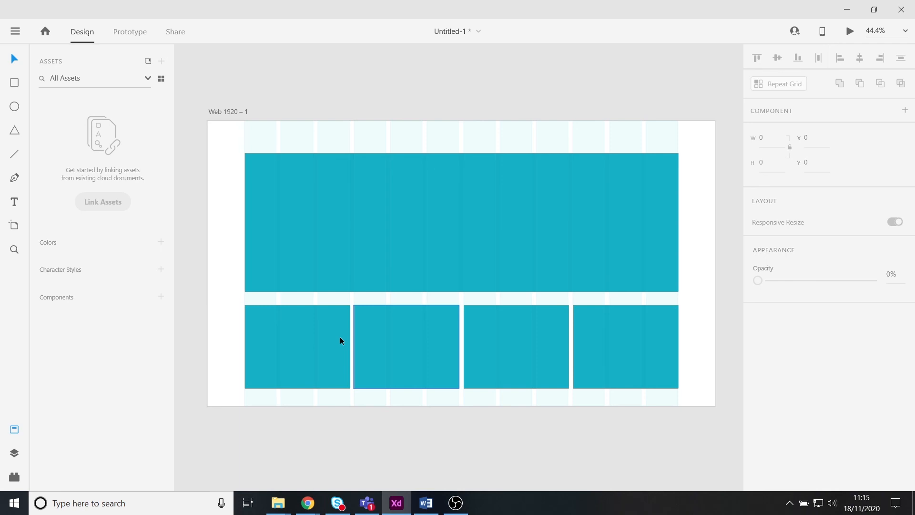
Move the fourth small rectangle slightly down out of line, and align all four small rectangles to their vertical middle
left_click_drag(608, 356, 608, 364)
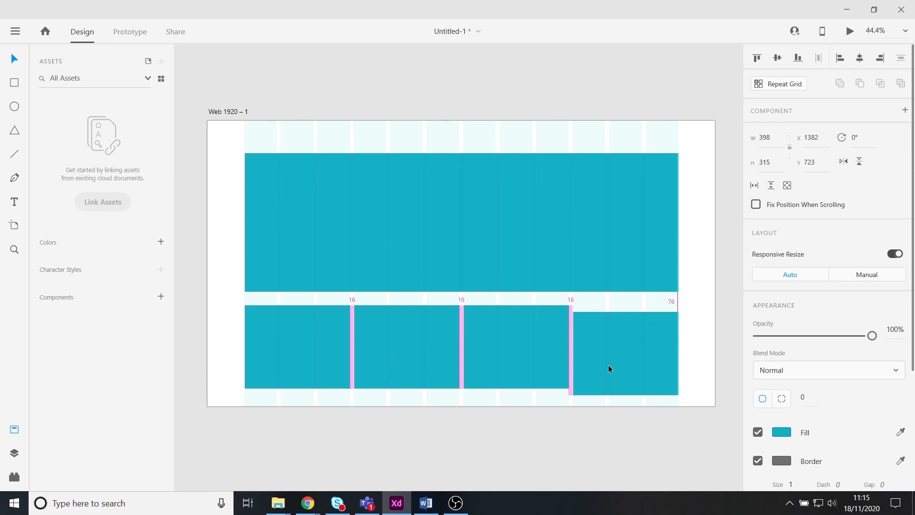
key("Escape")
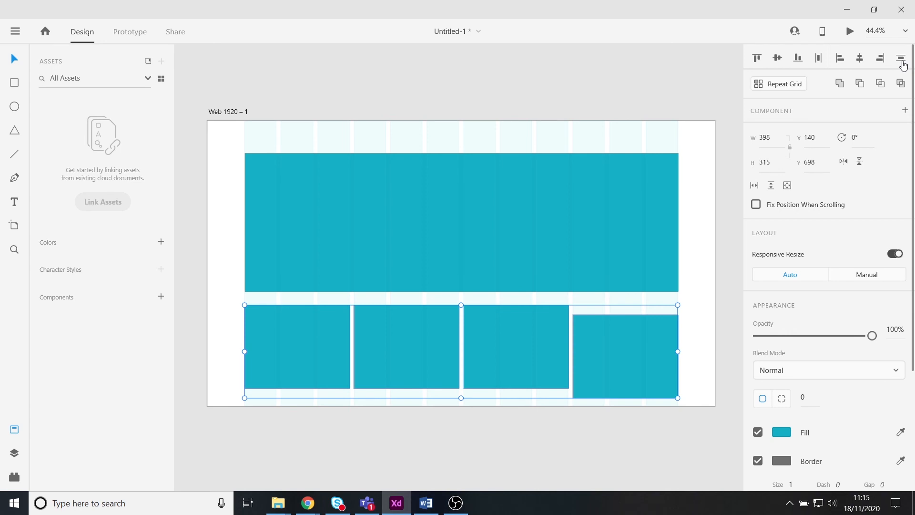
left_click(777, 58)
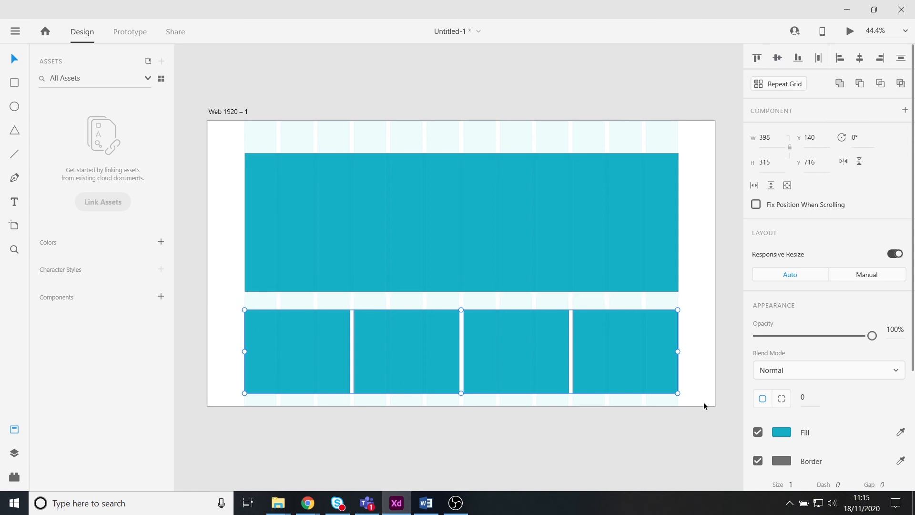
left_click(730, 337)
Extend the Web 1920 – 1 artboard downward to a height of about 1789
scroll(725, 298, "down", 1)
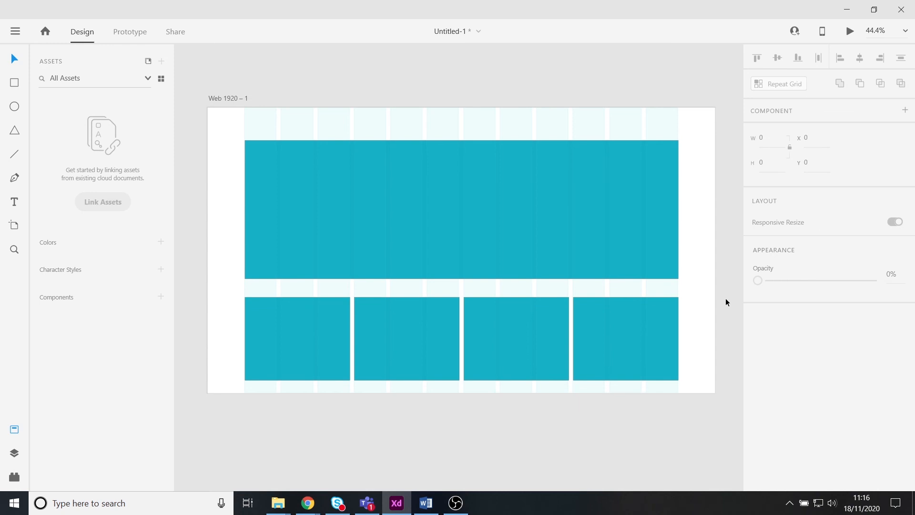
scroll(727, 230, "down", 2)
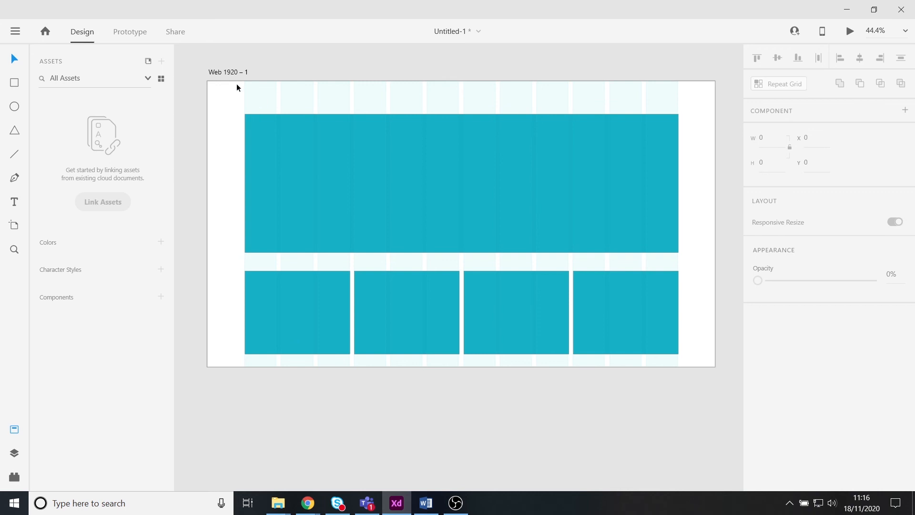
left_click(231, 72)
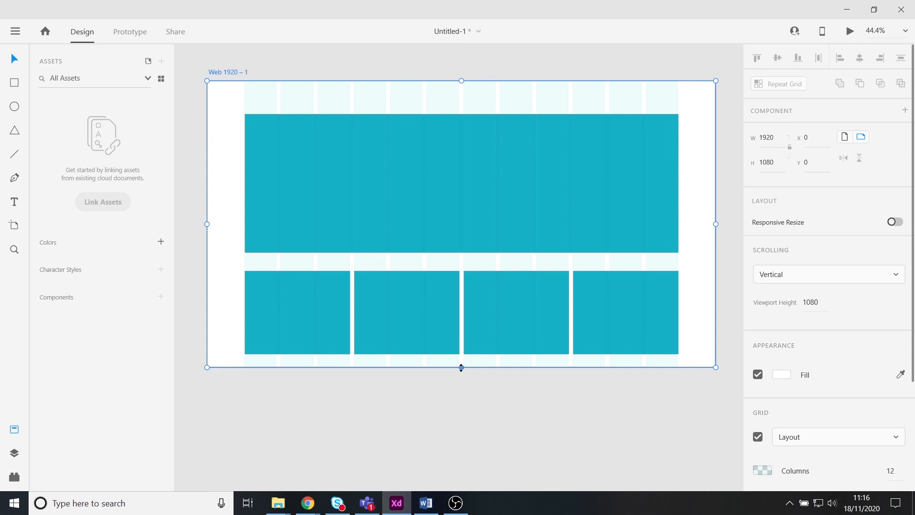
left_click_drag(461, 367, 474, 413)
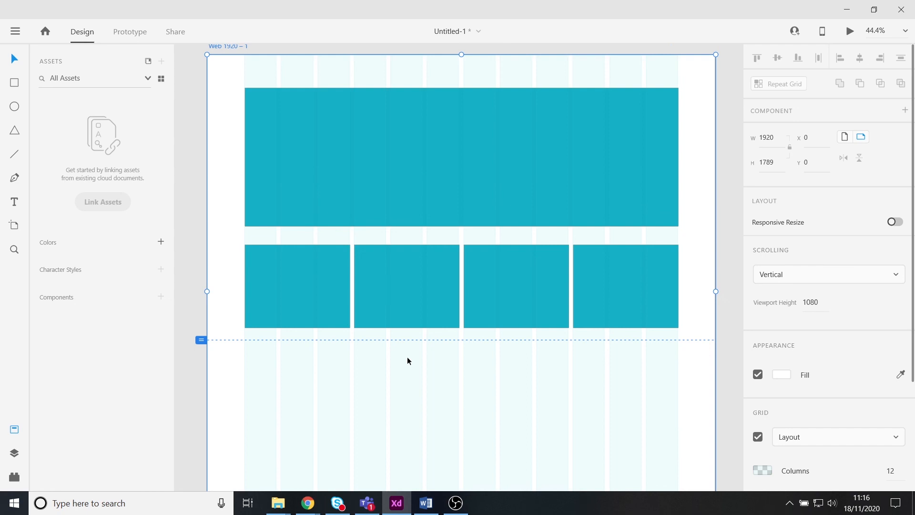
Stretch the artboard's bottom edge further down to add more scrollable page space below the viewport line
scroll(601, 322, "down", 2)
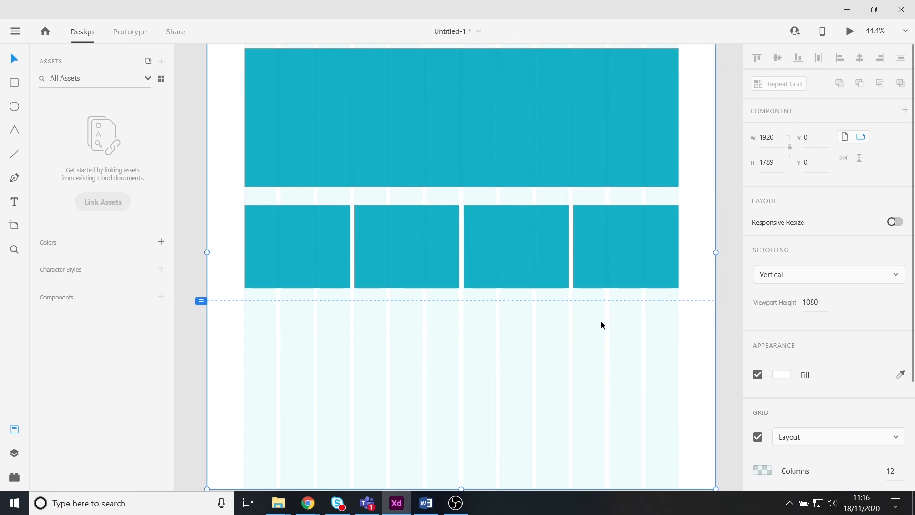
scroll(601, 322, "up", 4)
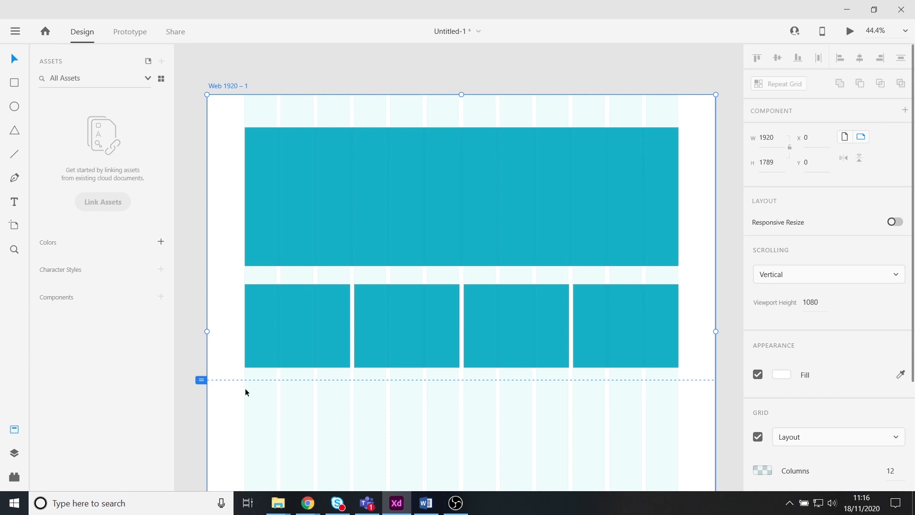
scroll(722, 324, "down", 2)
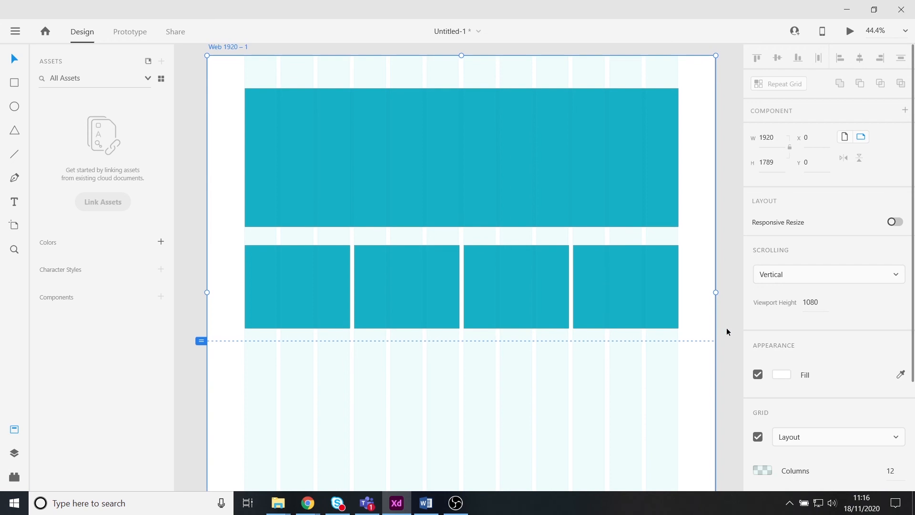
scroll(746, 332, "down", 3)
scroll(694, 338, "down", 3)
scroll(691, 340, "down", 3)
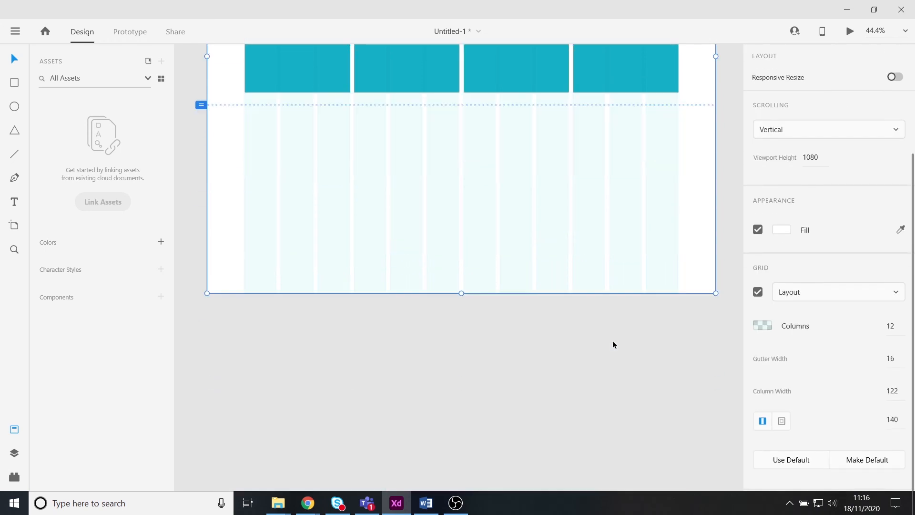
left_click_drag(461, 293, 462, 360)
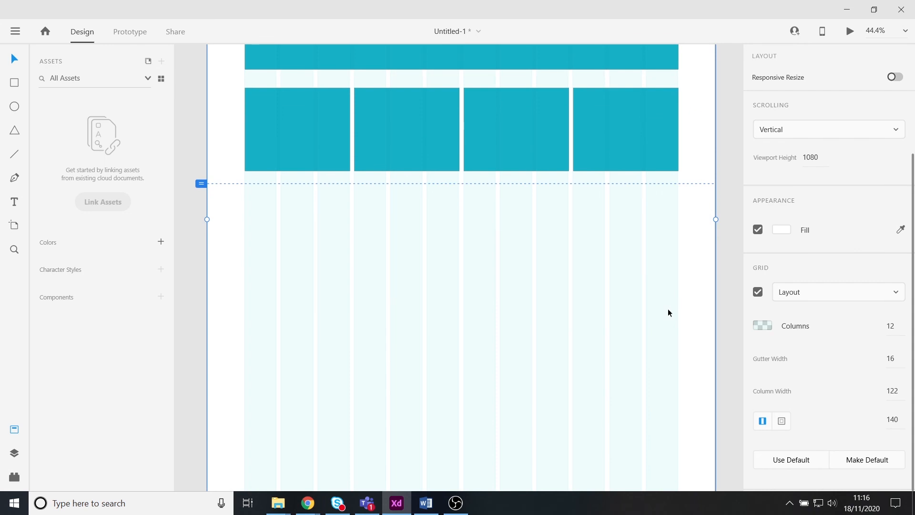
scroll(699, 310, "up", 5)
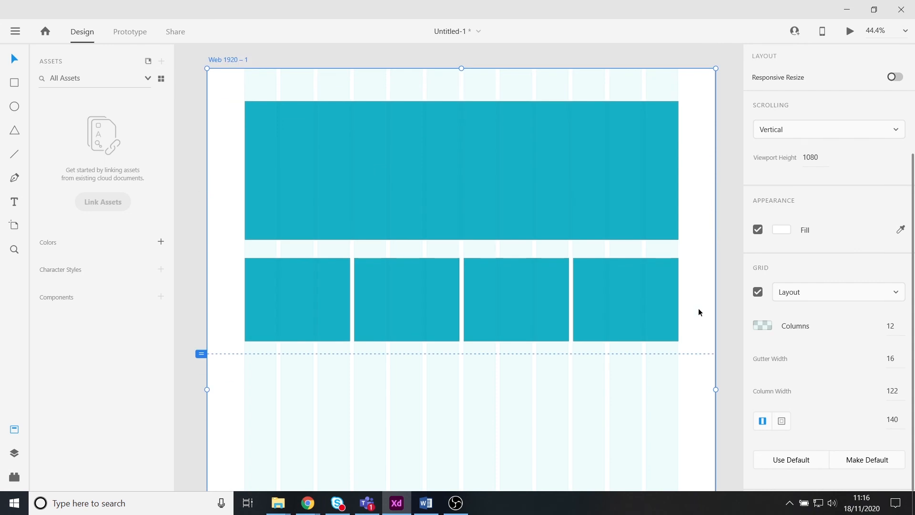
Switch to Prototype mode to view the extended page layout without the grid
left_click(128, 33)
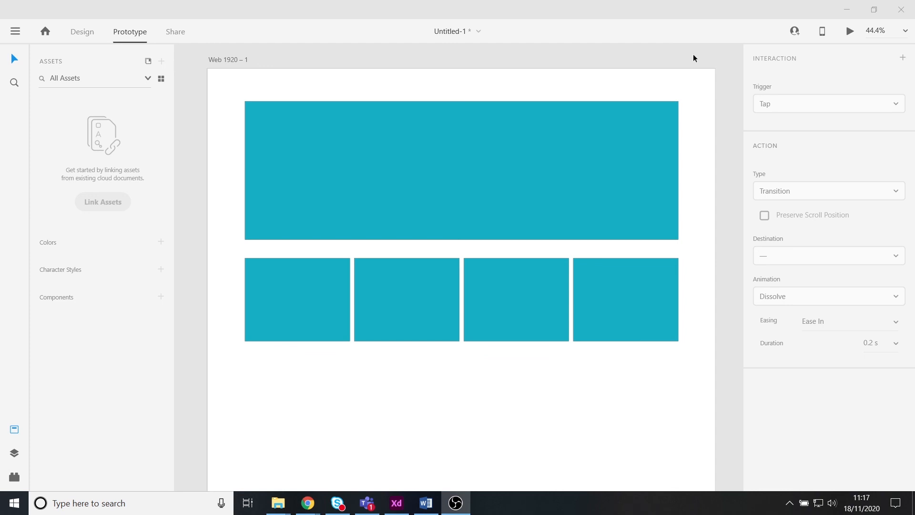
Open the Wireframes UI kit page on Behance and request the download of the Wires kits for Adobe XD
left_click(17, 37)
left_click(16, 34)
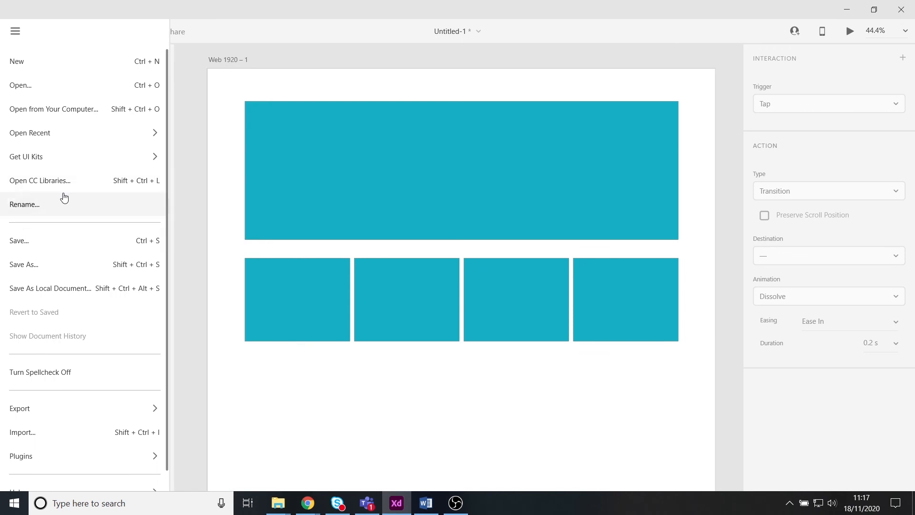
mouse_move(17, 159)
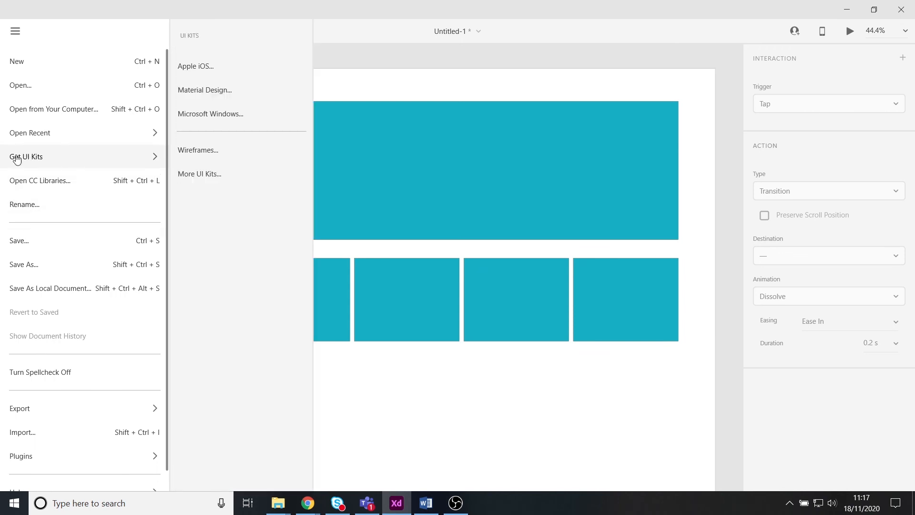
left_click(220, 150)
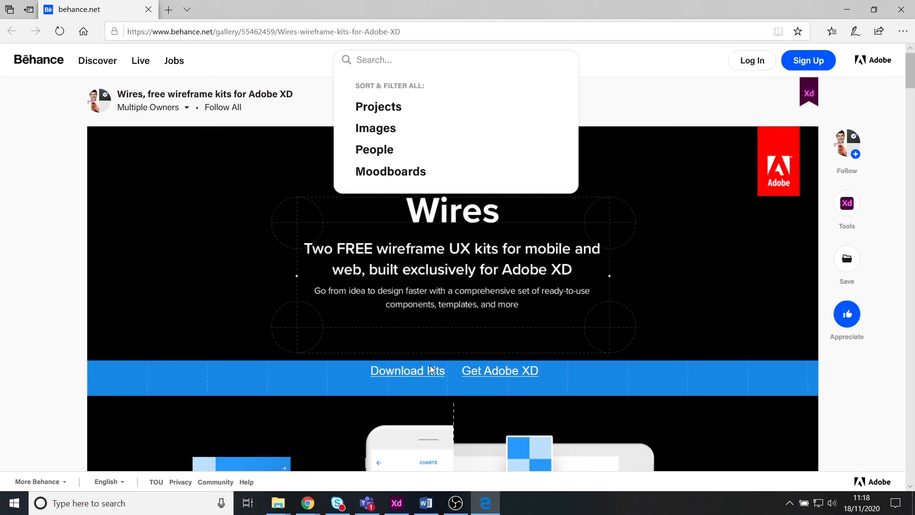
left_click(429, 365)
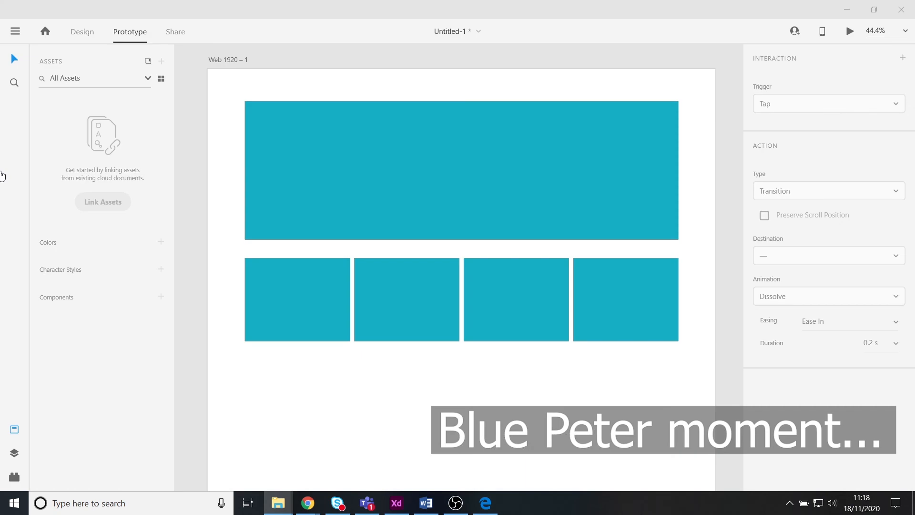
Open the Wires - Web file from the Wireframes folder in File Explorer and maximize its window
left_click_drag(3, 177, 555, 75)
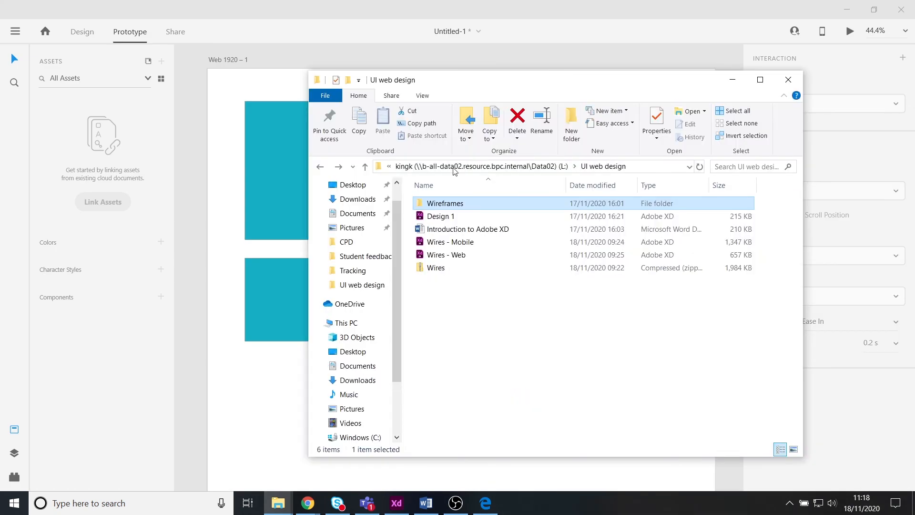
double_click(436, 205)
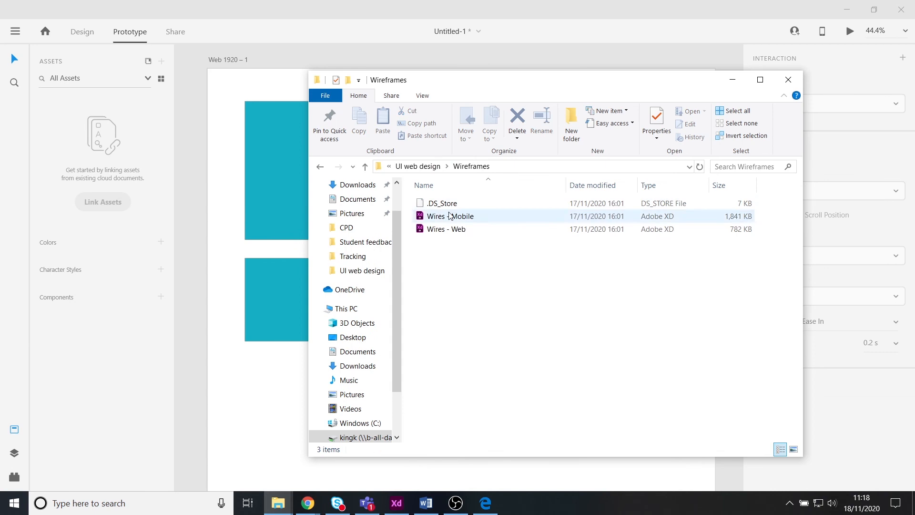
double_click(473, 232)
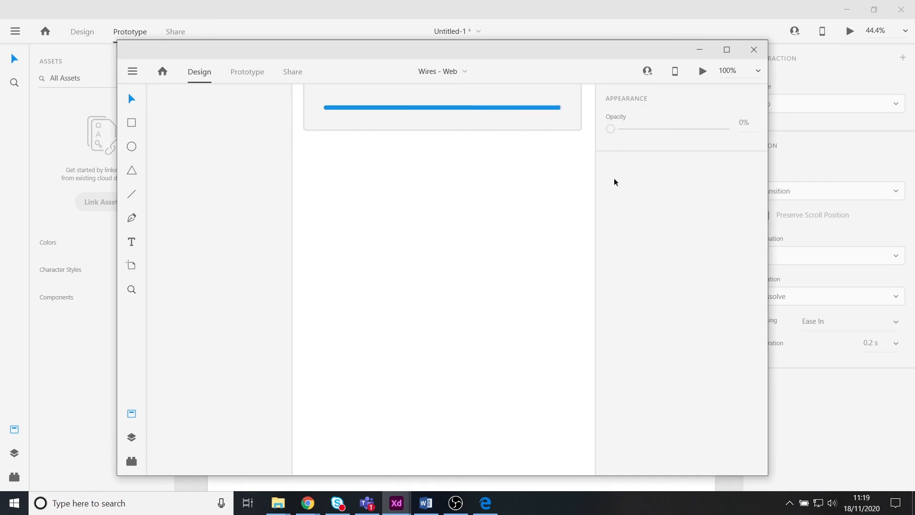
left_click(726, 50)
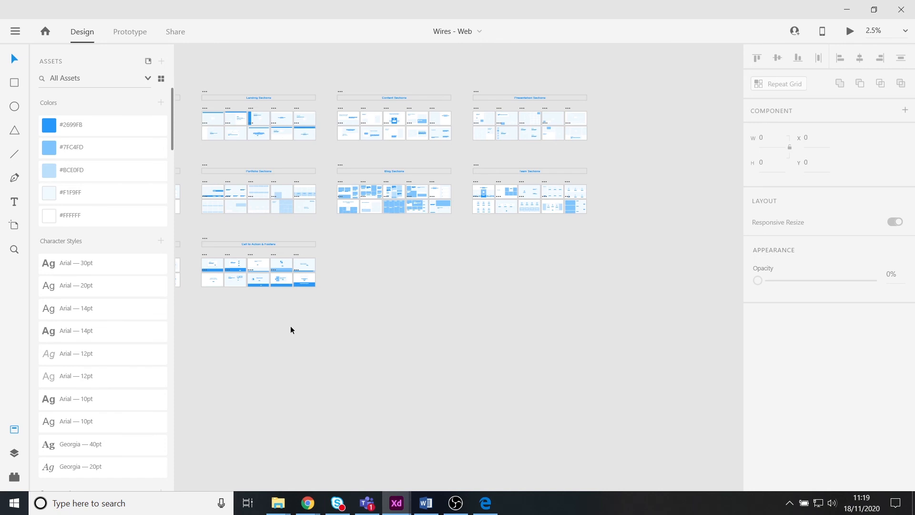
Examine the wireframe kit's Portfolio, Call to Action & Footers and Landing sections to see which page layouts it offers
scroll(291, 325, "up", 7)
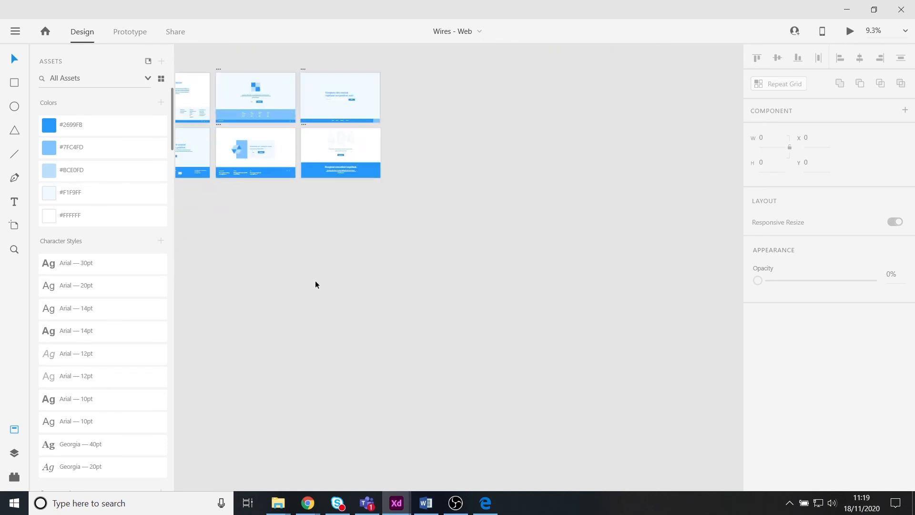
left_click_drag(424, 168, 594, 398)
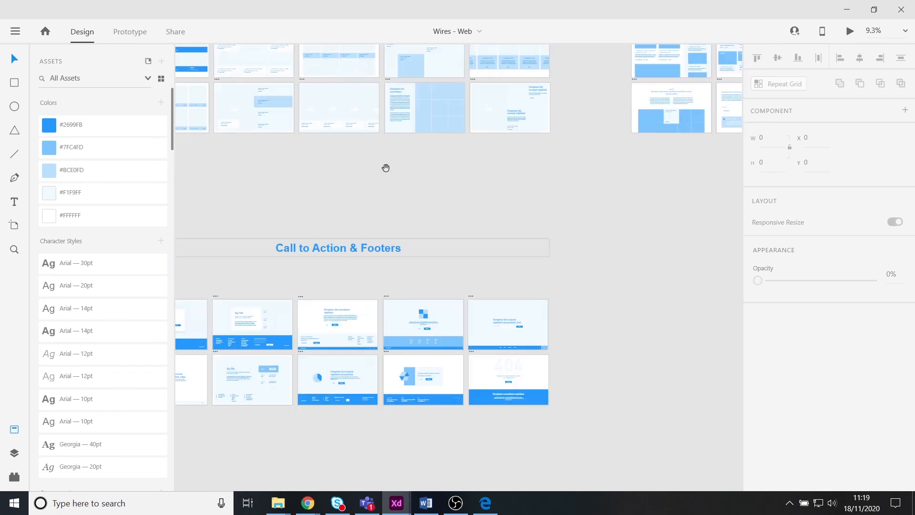
left_click_drag(317, 79, 411, 235)
left_click_drag(311, 134, 400, 216)
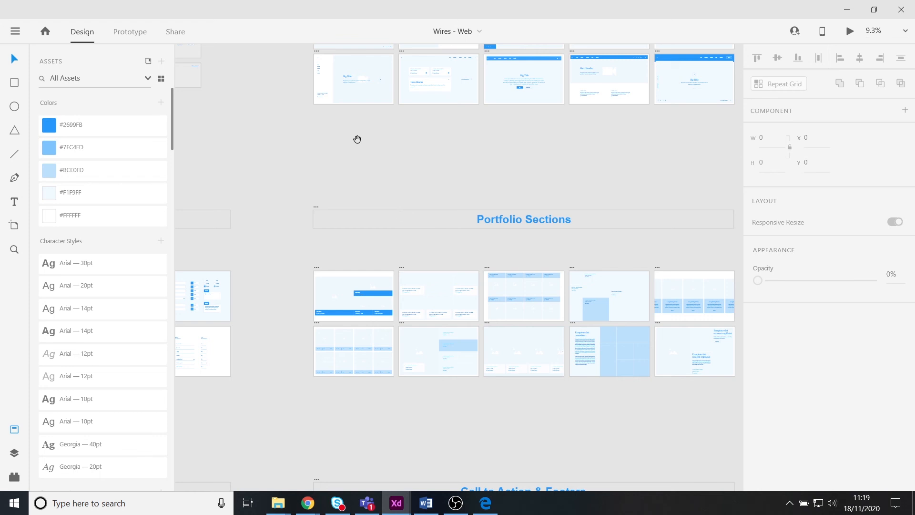
left_click_drag(333, 170, 270, 275)
scroll(270, 275, "down", 5)
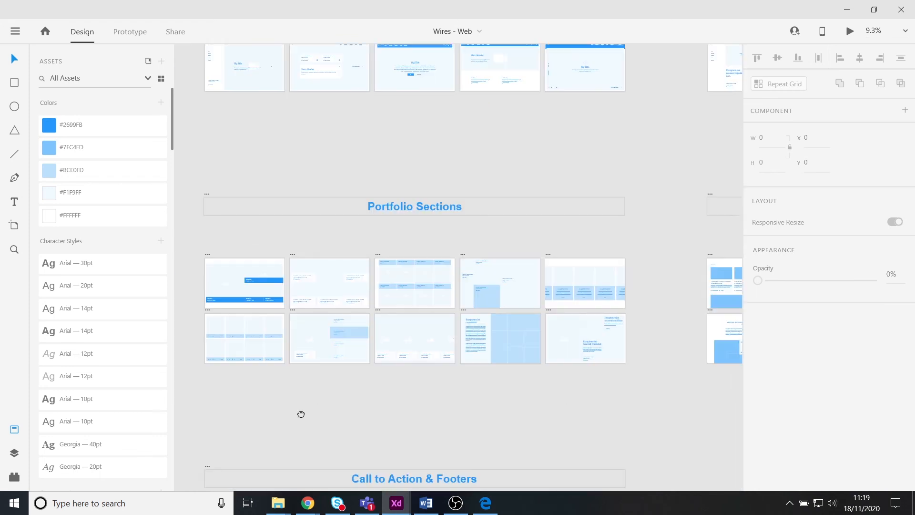
scroll(300, 409, "down", 1)
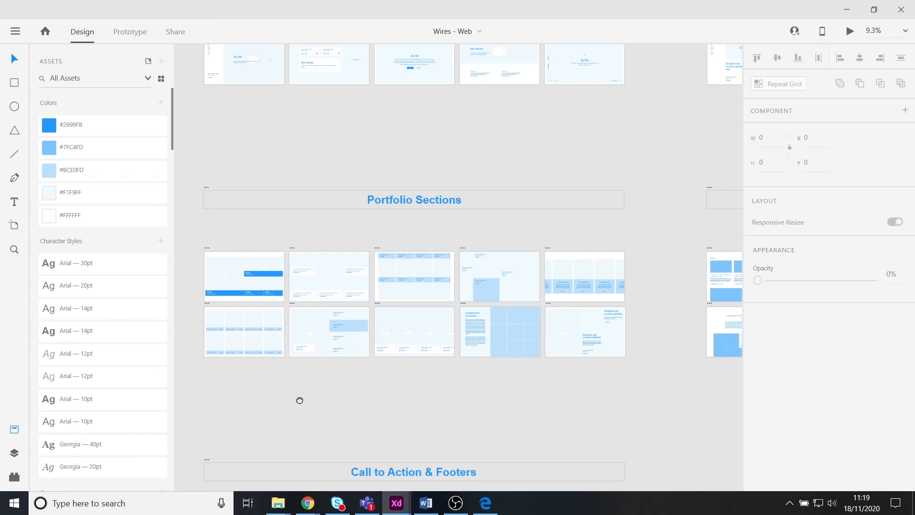
scroll(300, 400, "down", 4)
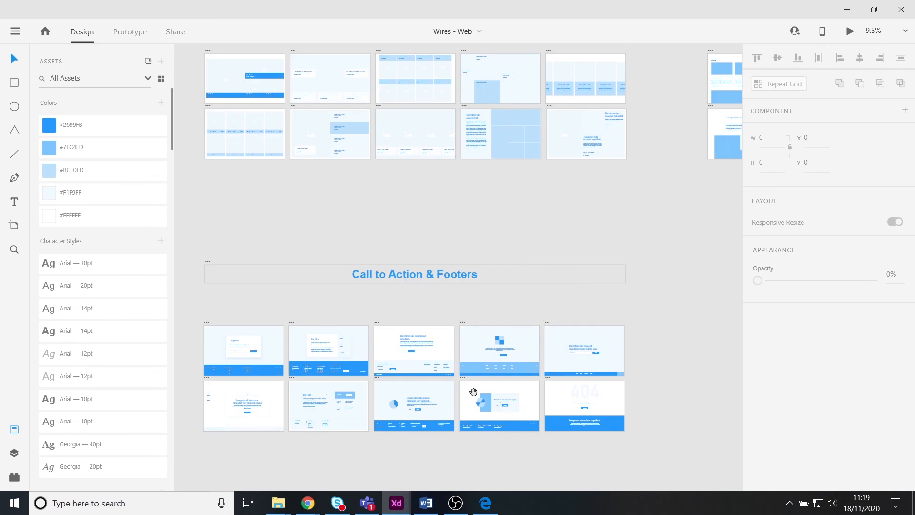
left_click_drag(607, 441, 370, 419)
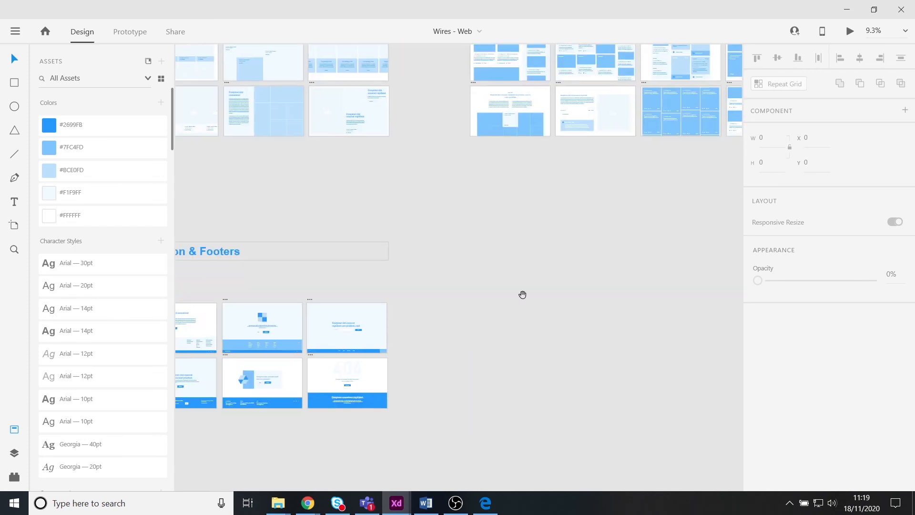
left_click_drag(522, 294, 364, 443)
left_click_drag(582, 67, 559, 350)
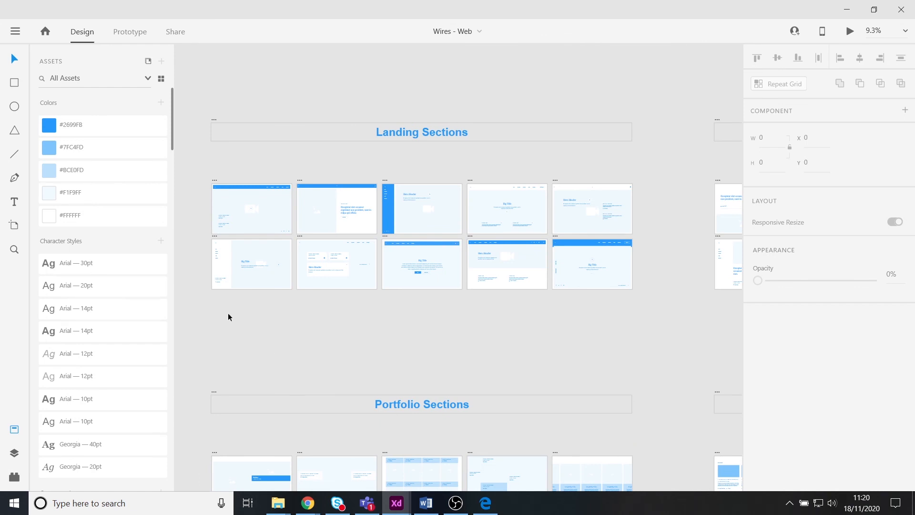
Copy the contents of the 8 Landing artboard from the kit's Landing Sections
scroll(282, 317, "up", 5)
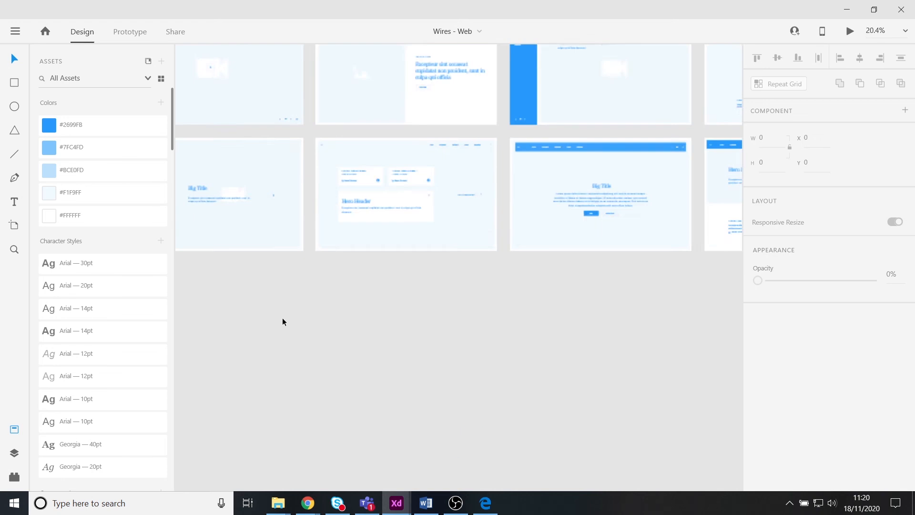
left_click_drag(290, 270, 400, 444)
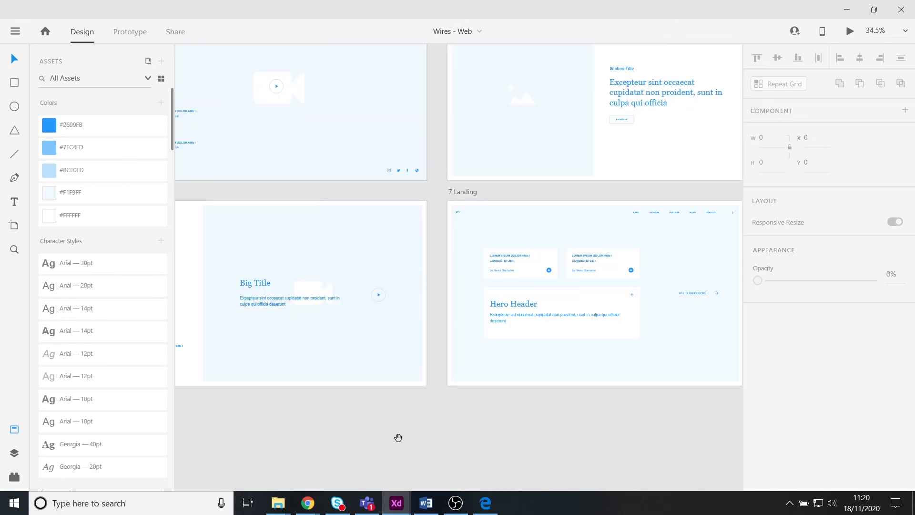
left_click_drag(314, 422, 369, 506)
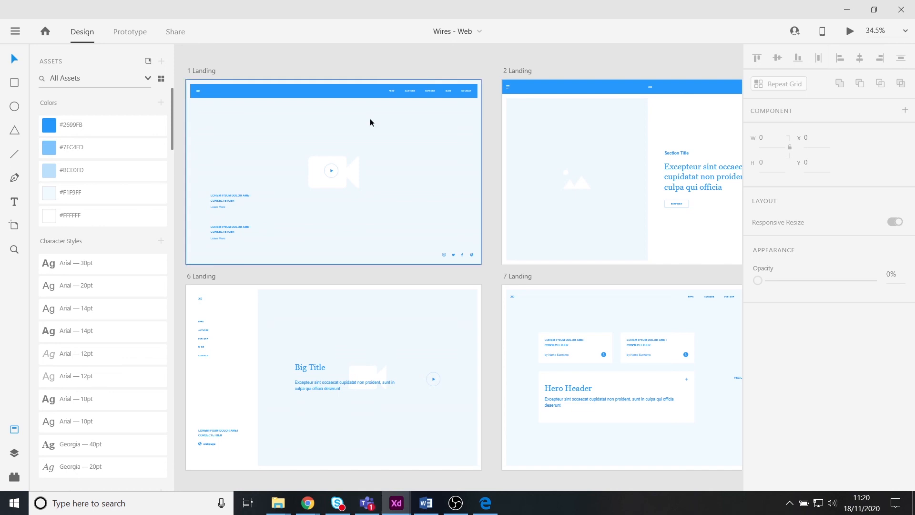
left_click_drag(651, 279, 511, 280)
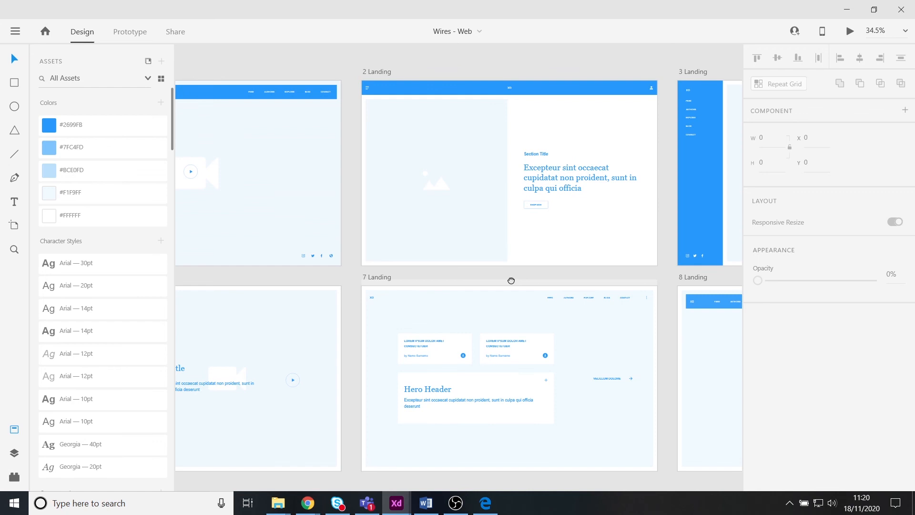
left_click_drag(511, 280, 265, 124)
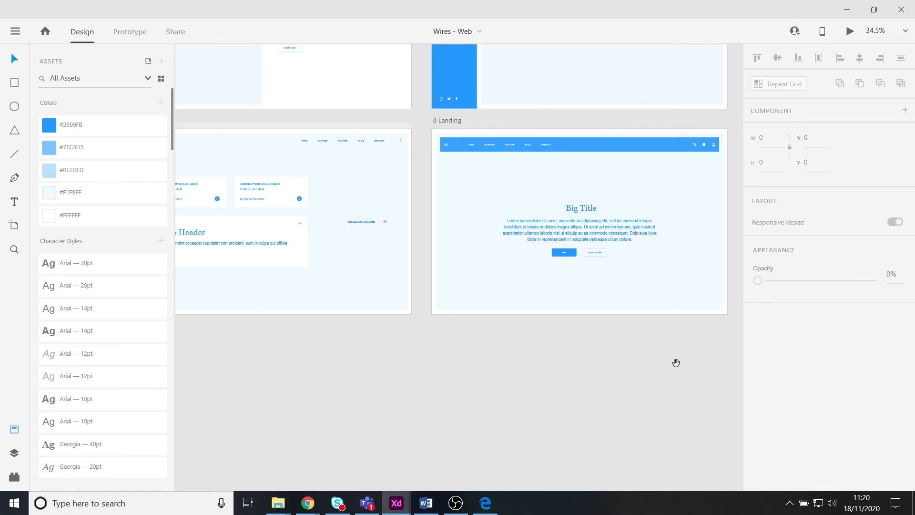
left_click_drag(675, 363, 577, 379)
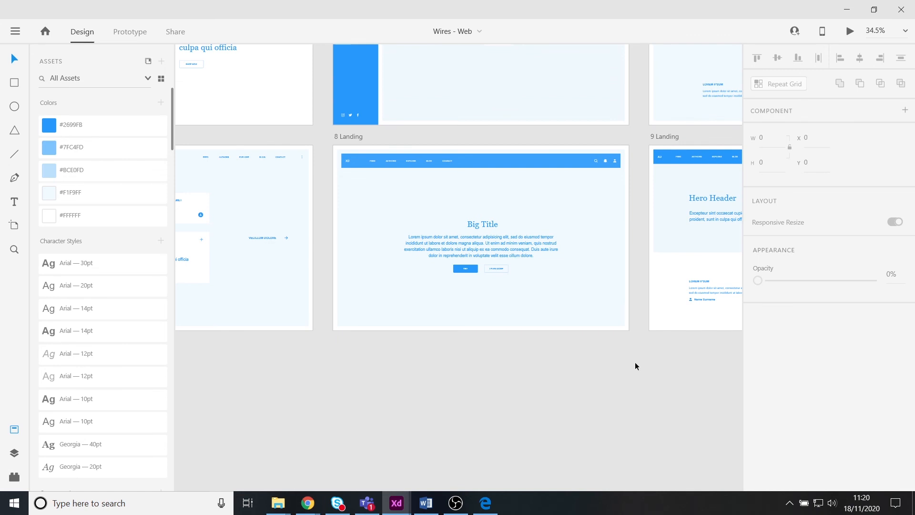
left_click(404, 189)
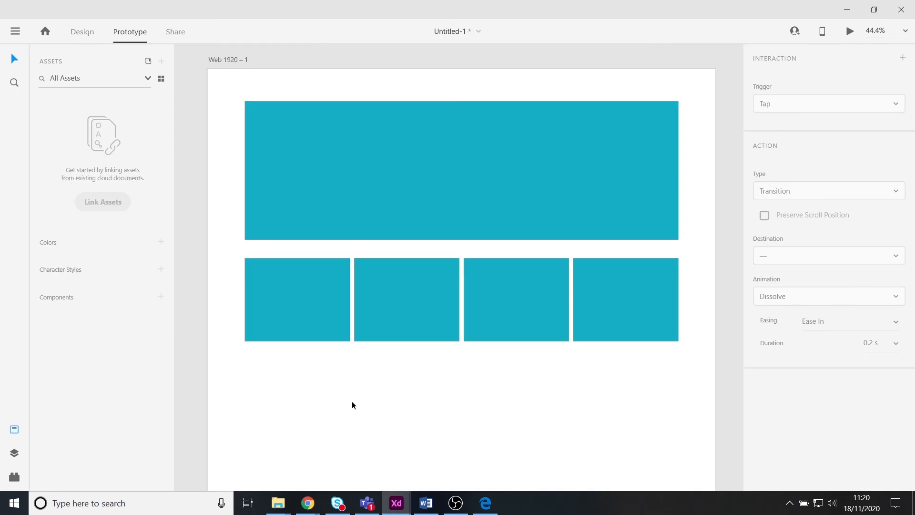
Replace the teal rectangles on Web 1920 – 1 in Untitled-1 with the copied landing layout and return to Design mode
left_click(399, 165)
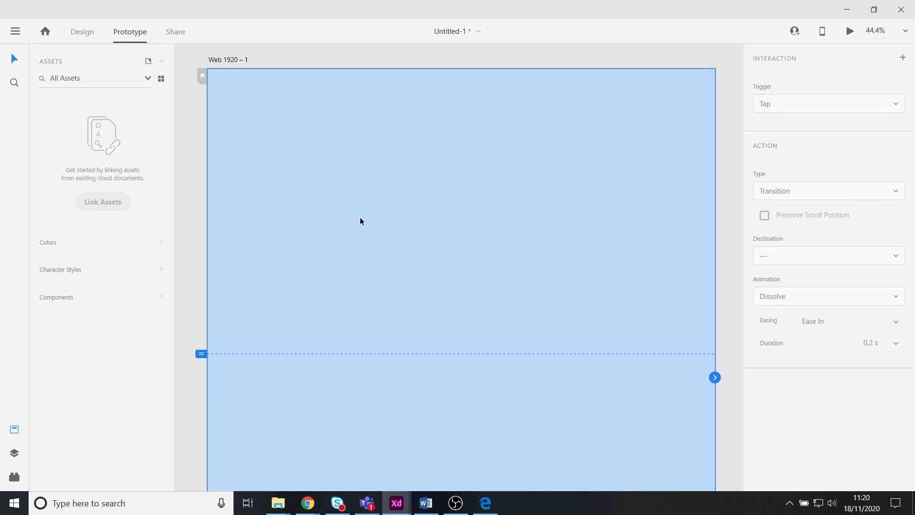
key("ctrl+v")
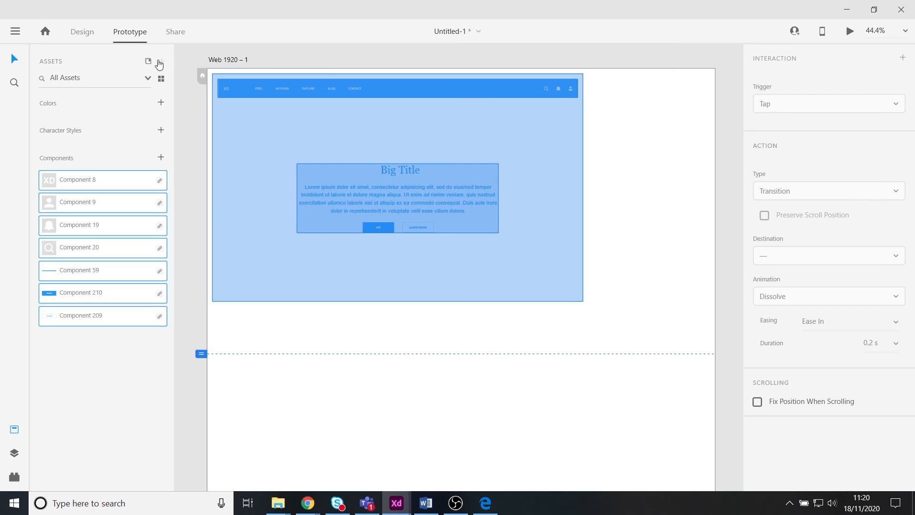
left_click(83, 34)
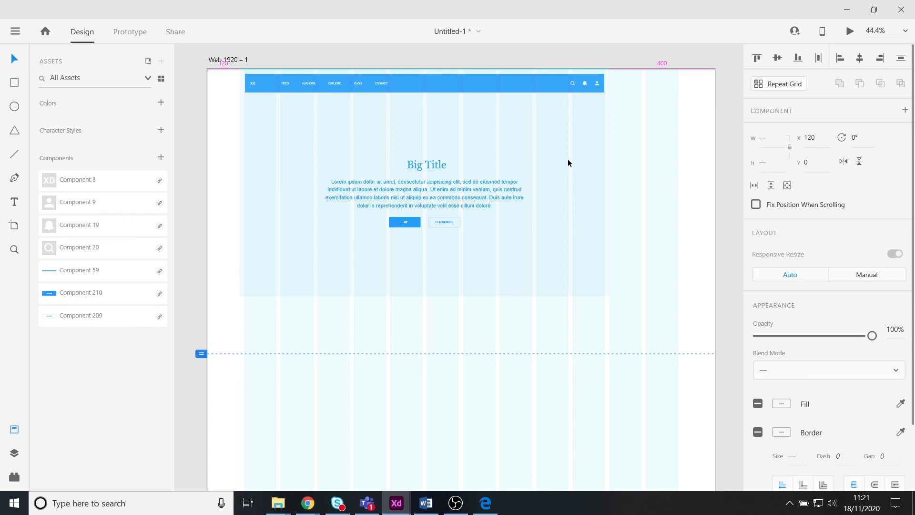
Place the landing layout at about X 140, Y 29 and stretch it across the 12 grid columns down to just above the viewport line
left_click_drag(567, 163, 682, 192)
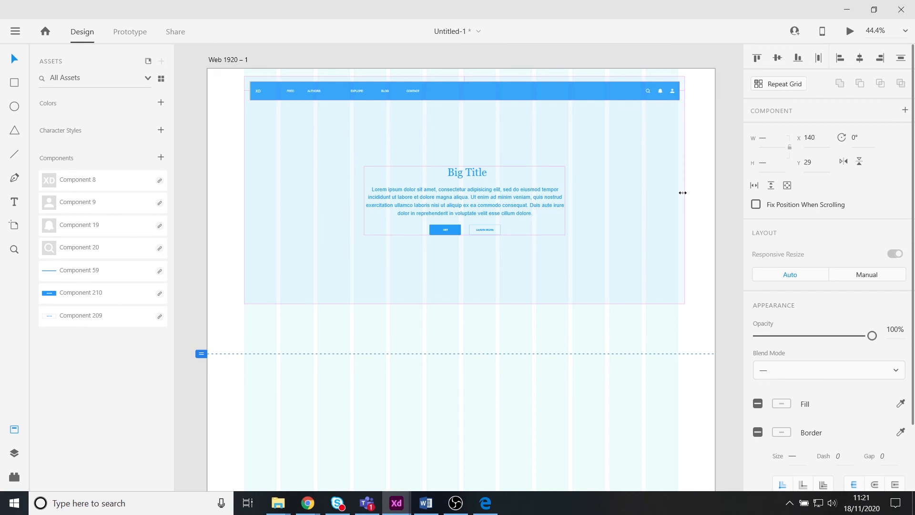
left_click_drag(683, 193, 677, 189)
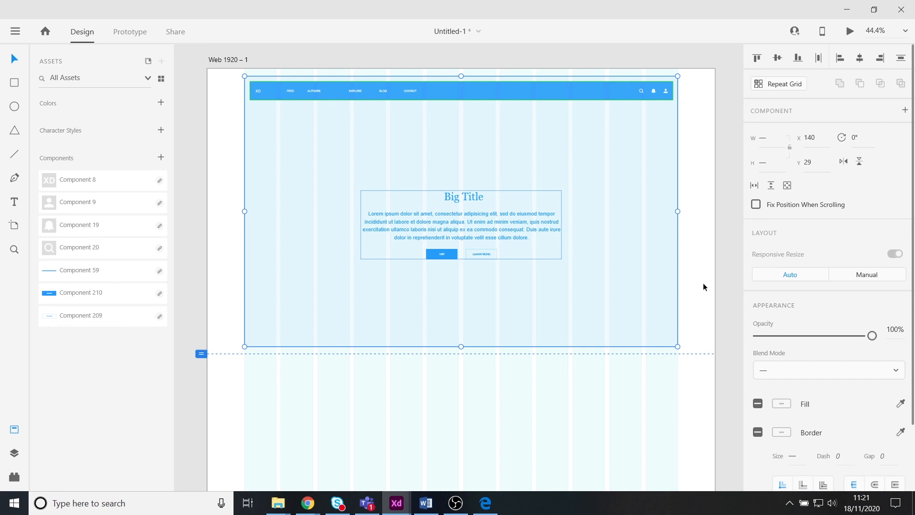
left_click(702, 286)
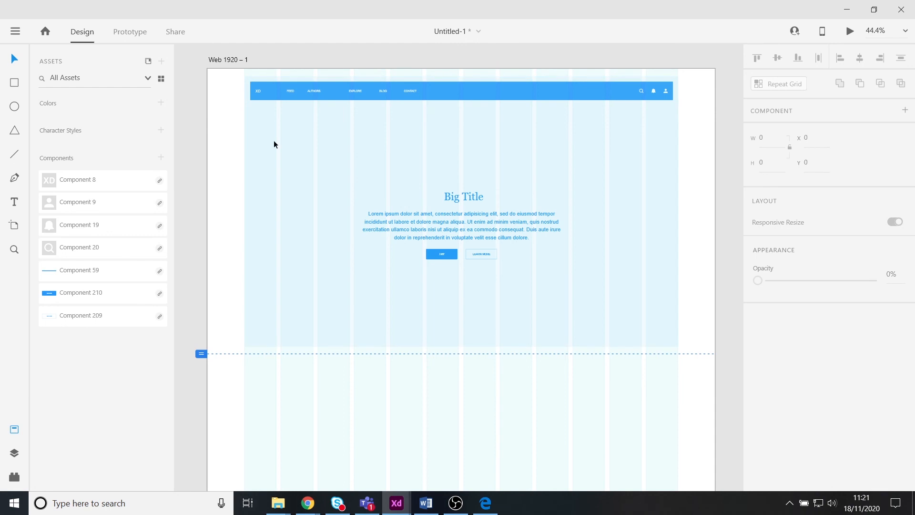
Copy the content layout directly above 6 Content in Wires - Web and paste it below the viewport line of Web 1920 – 1
scroll(274, 144, "down", 1)
scroll(673, 402, "down", 1)
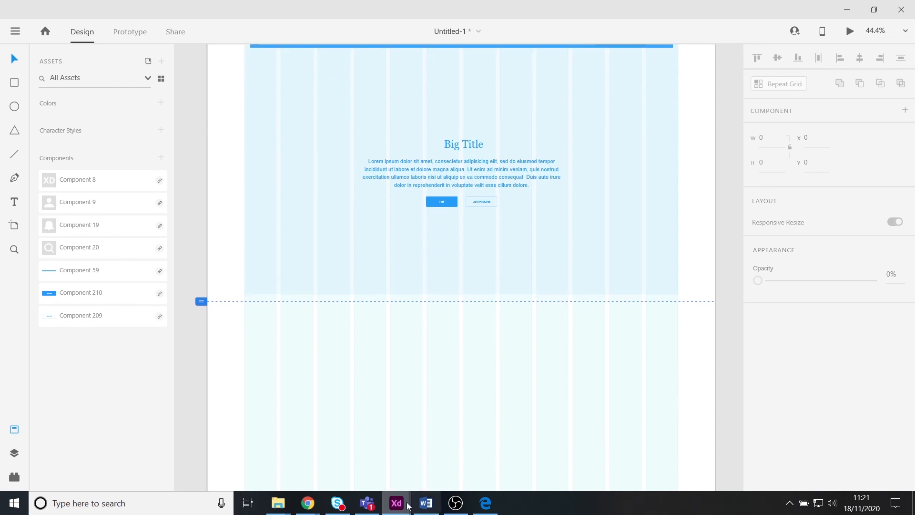
mouse_move(407, 505)
left_click(434, 459)
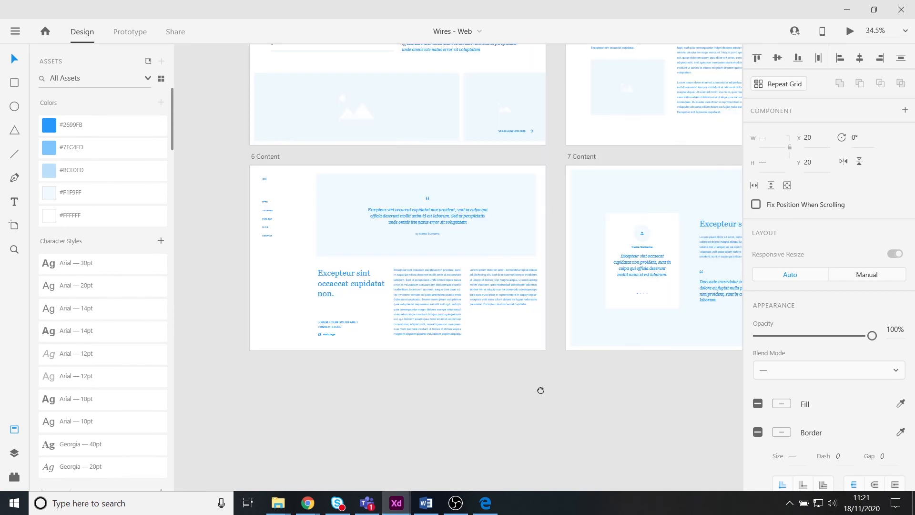
left_click_drag(540, 390, 482, 494)
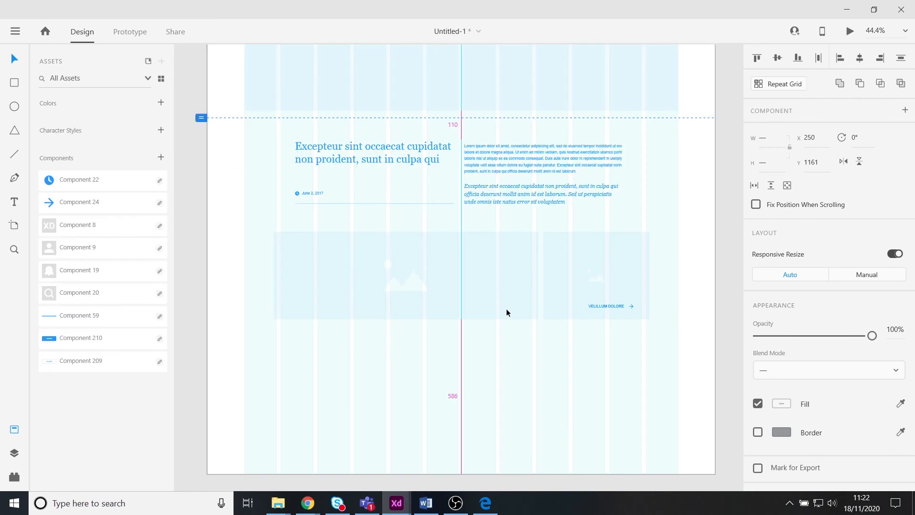
Fit the content layout to grid columns 2 to 11 at about X 278, Y 1182, with its text blocks aligned to the outer edges
left_click_drag(506, 308, 504, 316)
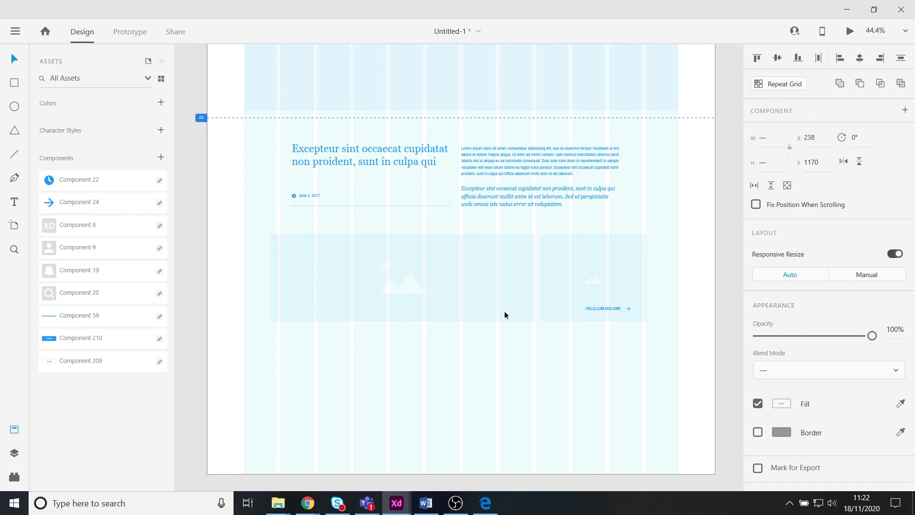
left_click_drag(504, 311, 506, 349)
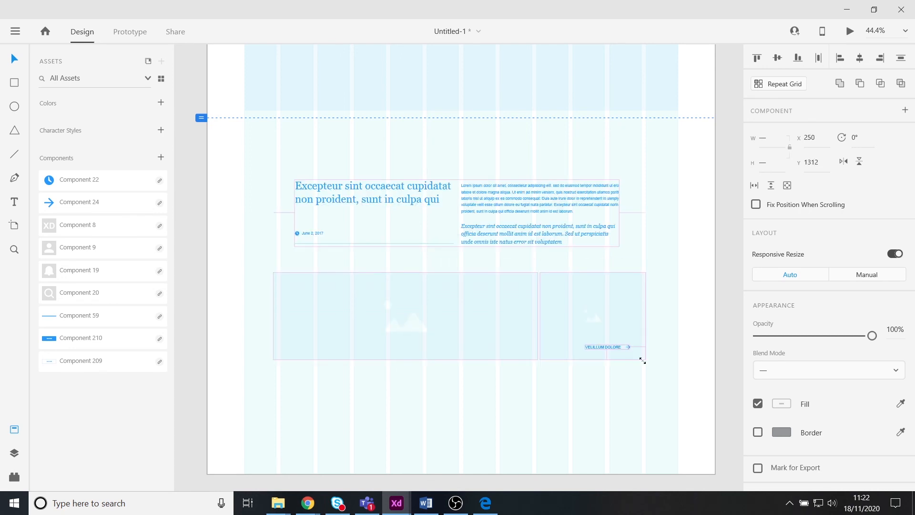
left_click_drag(642, 361, 638, 362)
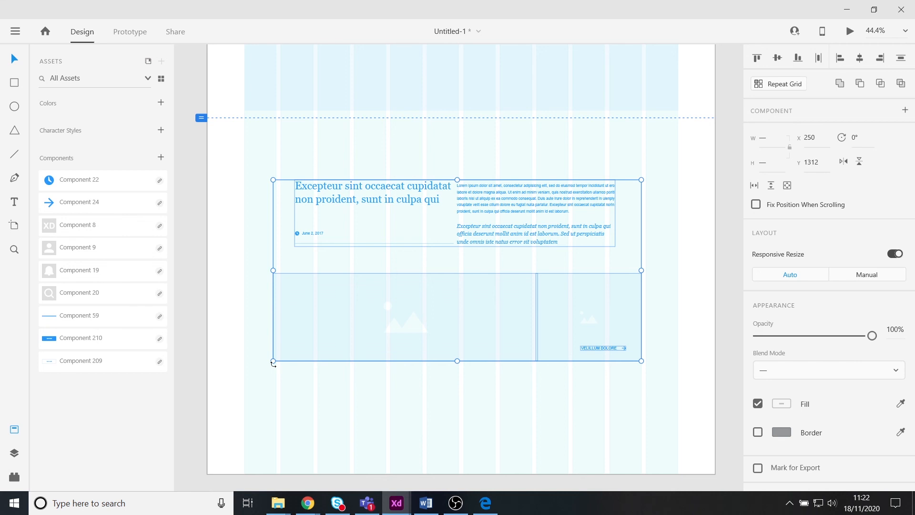
left_click_drag(273, 364, 283, 364)
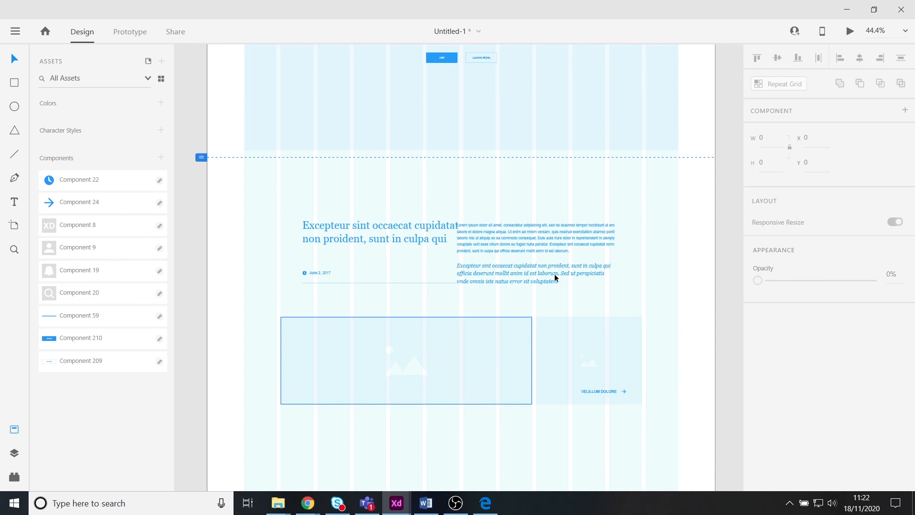
left_click_drag(554, 277, 493, 202)
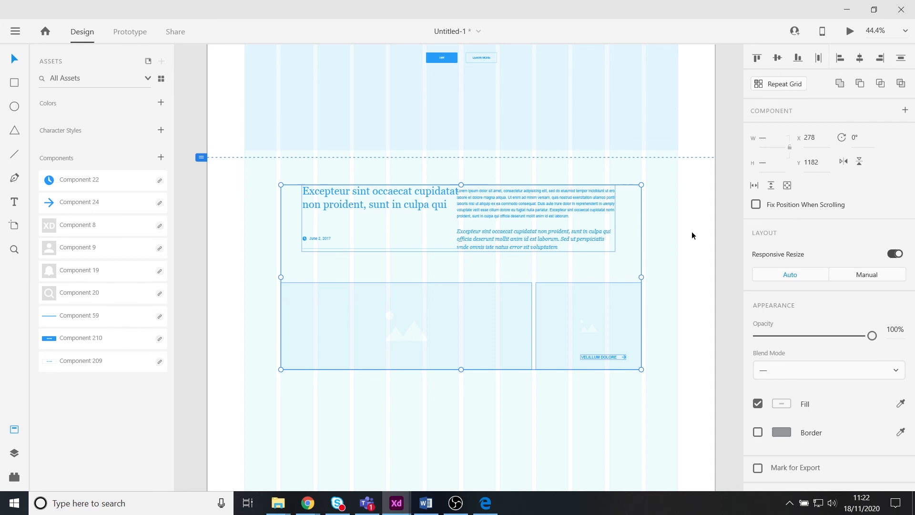
Copy the quote section from Wires - Web, paste it below the image row and fit it across the eight middle grid columns
mouse_move(396, 503)
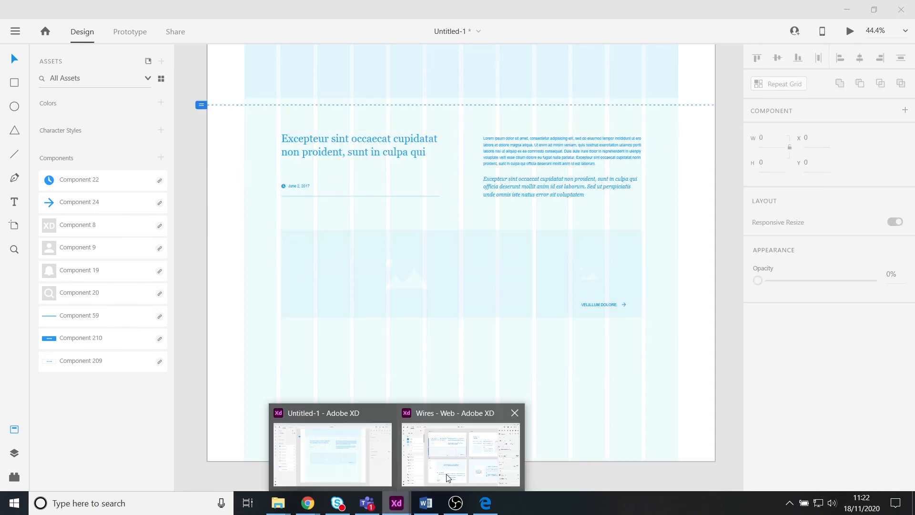
left_click(448, 477)
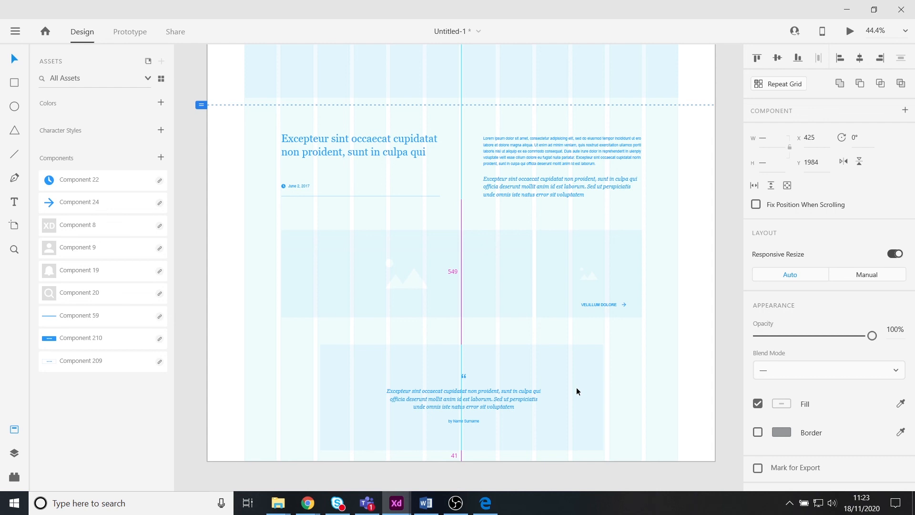
key("Escape")
scroll(699, 363, "down", 1)
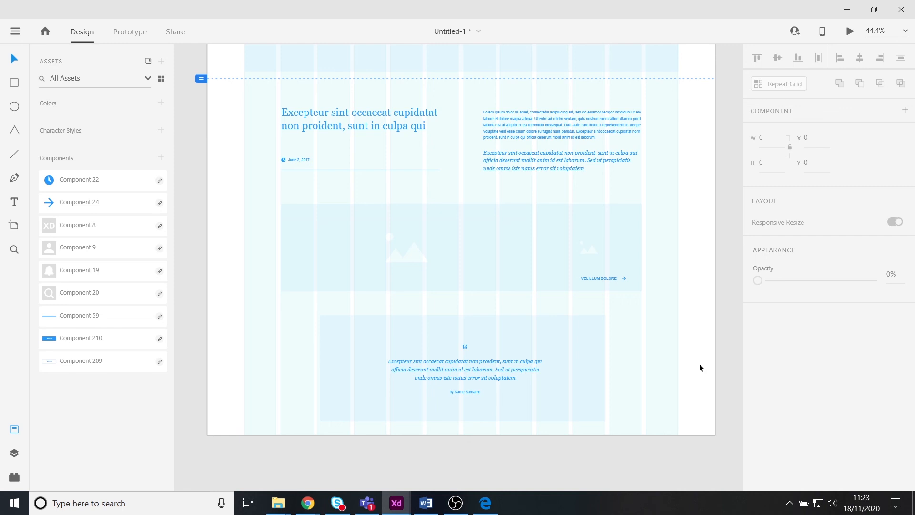
scroll(699, 366, "up", 1)
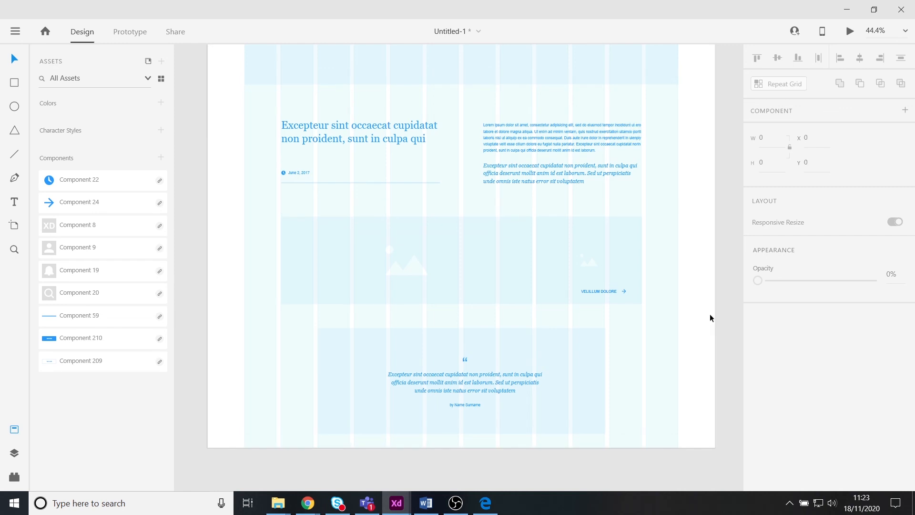
Recolour the landing paragraph black and the landing background dark grey, and review the whole page in Prototype mode
scroll(710, 318, "up", 5)
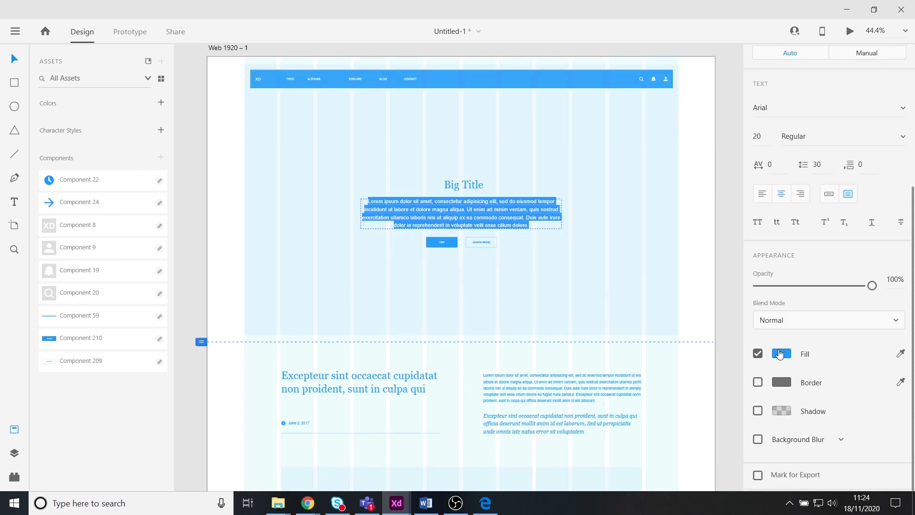
key("Escape")
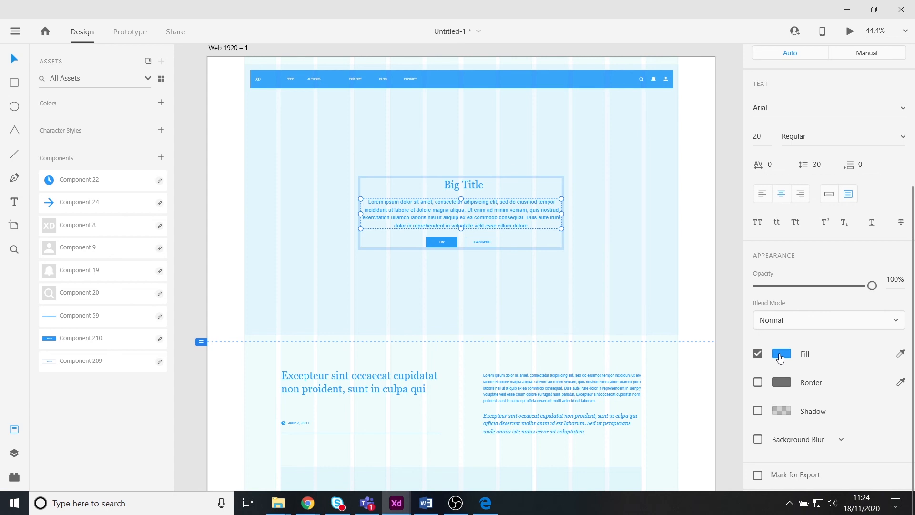
left_click(779, 357)
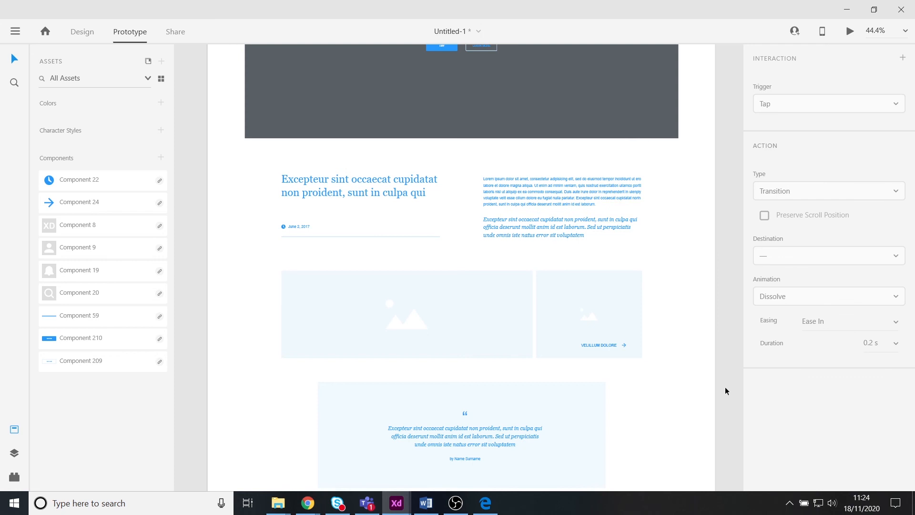
scroll(683, 302, "down", 1)
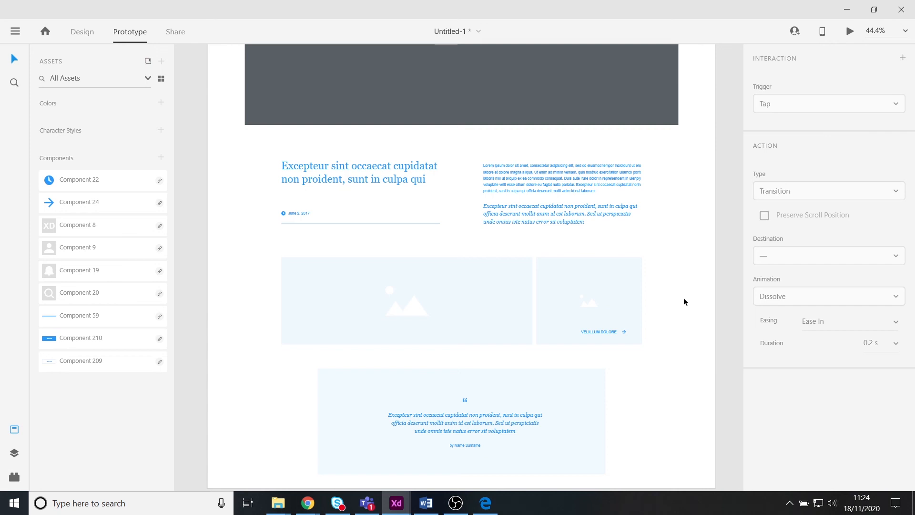
scroll(684, 301, "up", 5)
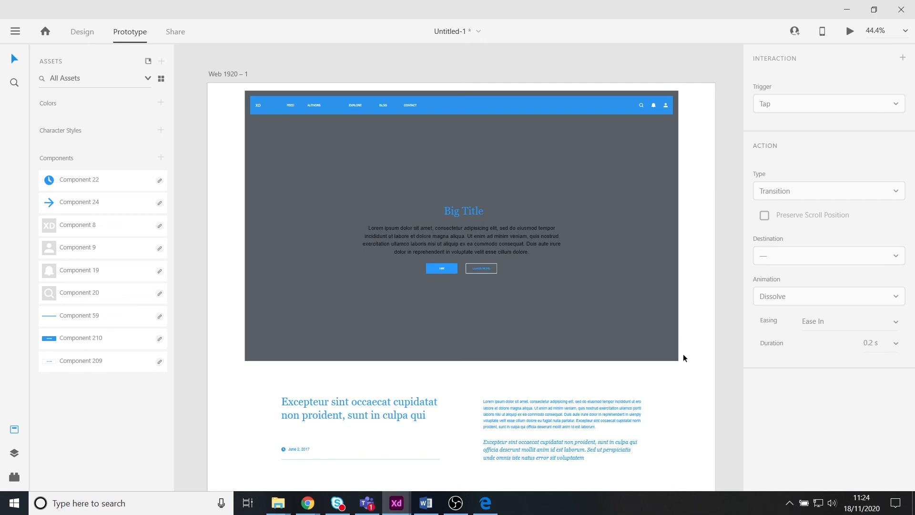
Save the document as an XD file named Homepage in the UI web design folder
left_click(15, 31)
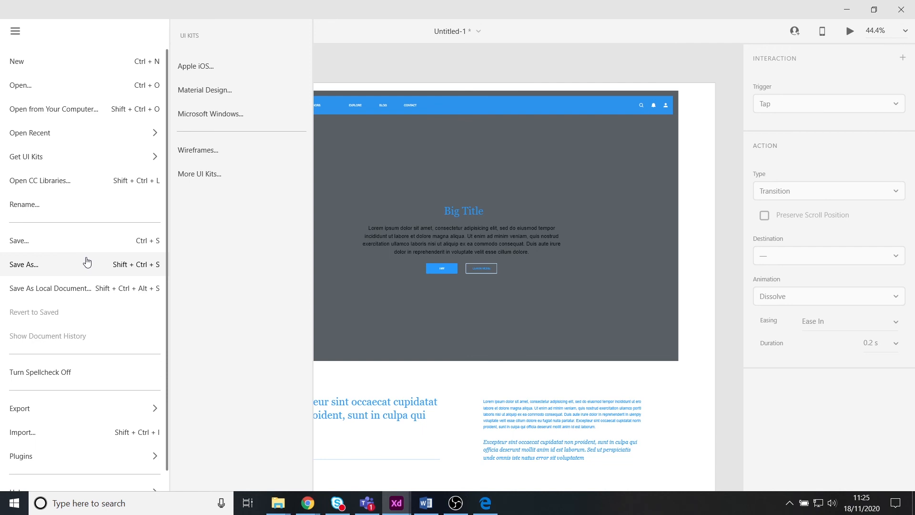
left_click(87, 262)
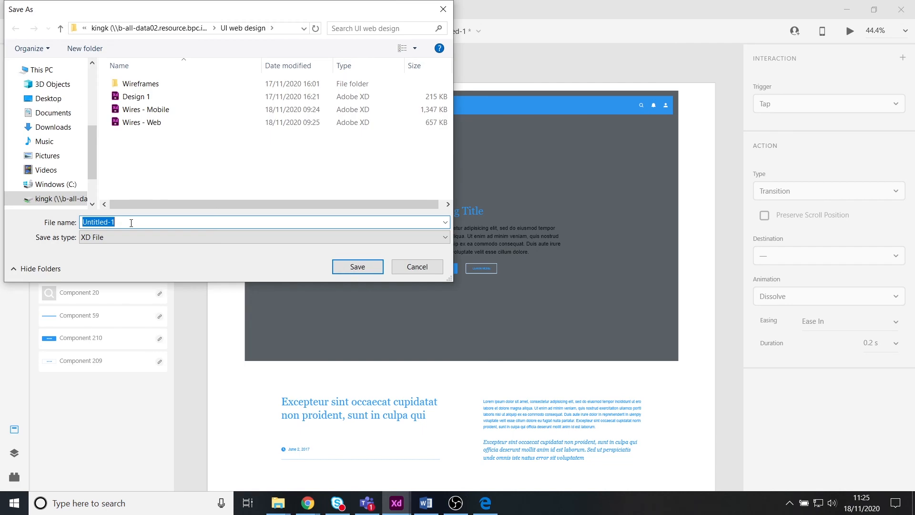
type("Homepage")
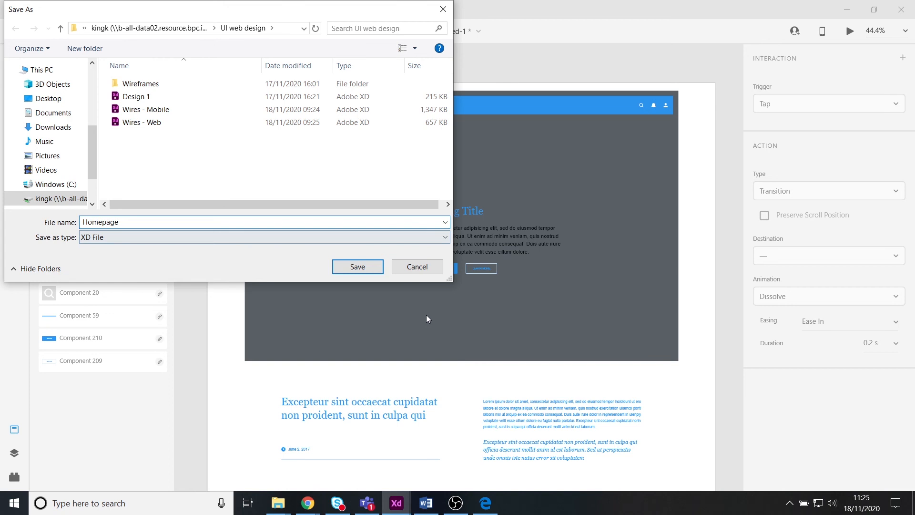
left_click(174, 237)
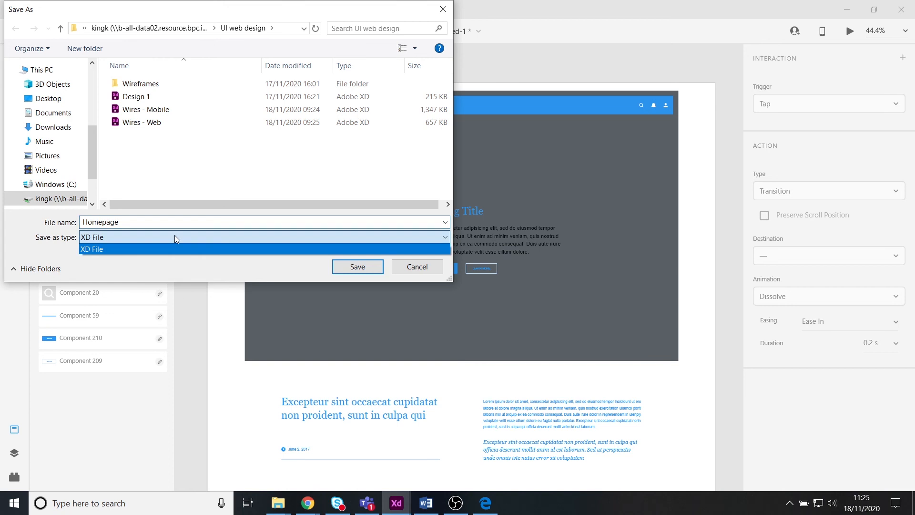
left_click(352, 269)
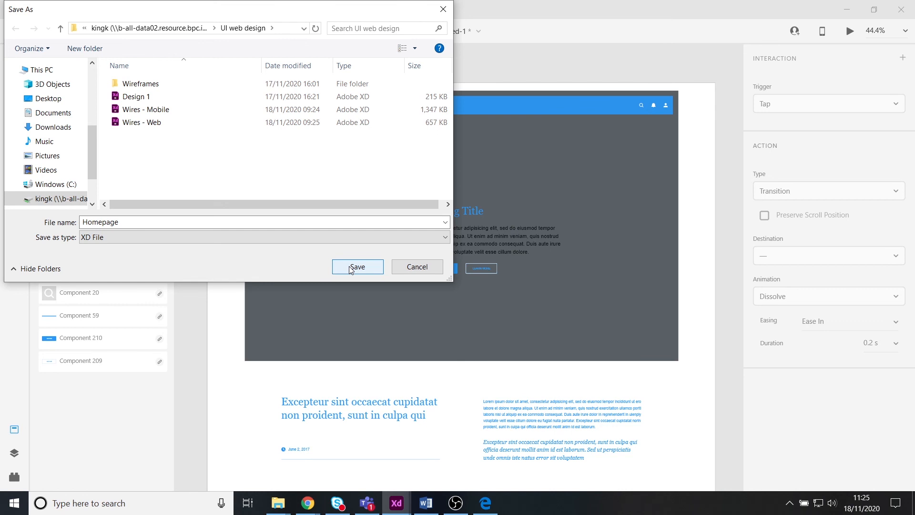
left_click(351, 268)
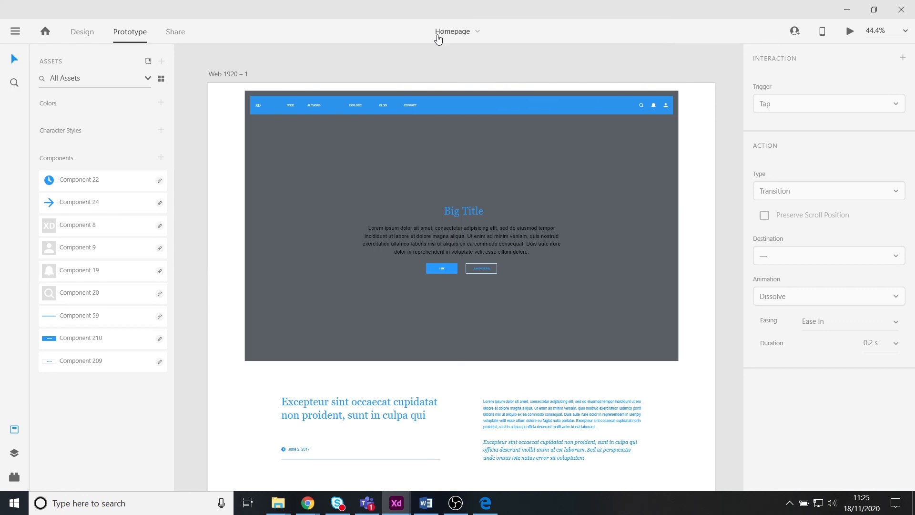
Rename the Web 1920 – 1 artboard to Homepage
double_click(221, 73)
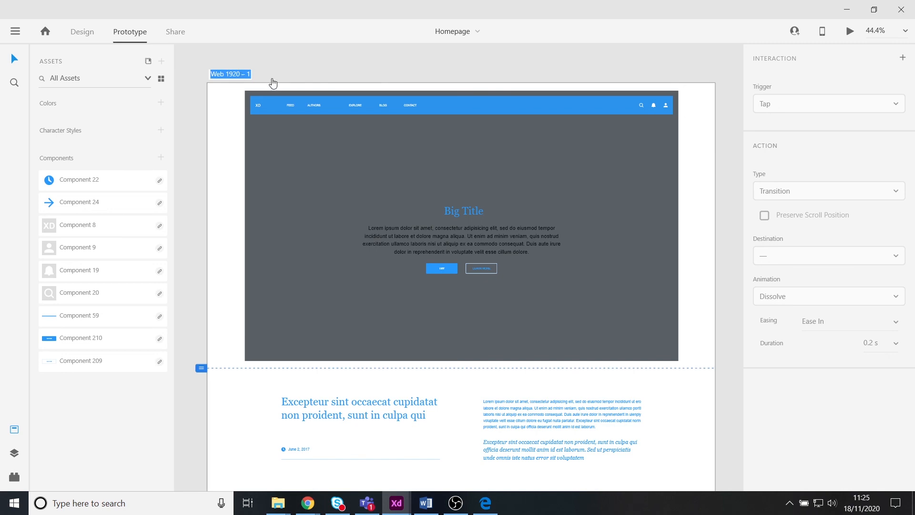
type("Homepage")
left_click(286, 60)
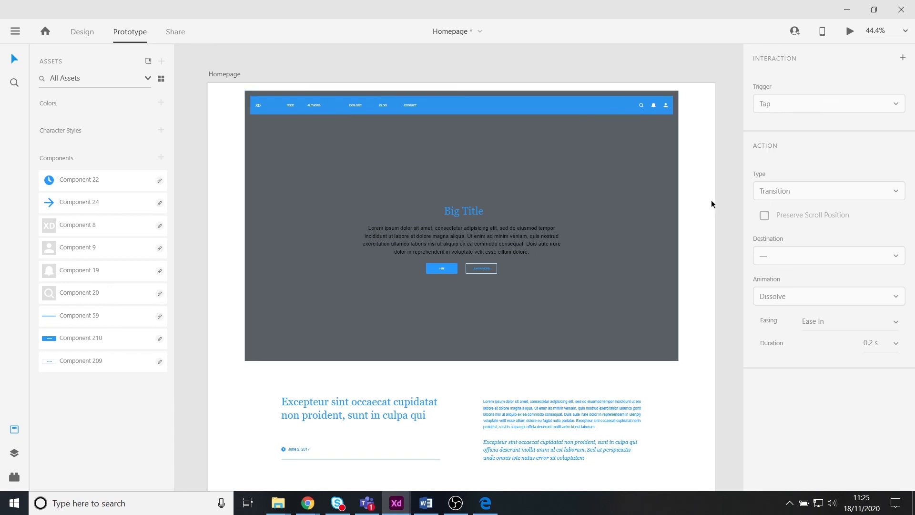
scroll(689, 216, "down", 4)
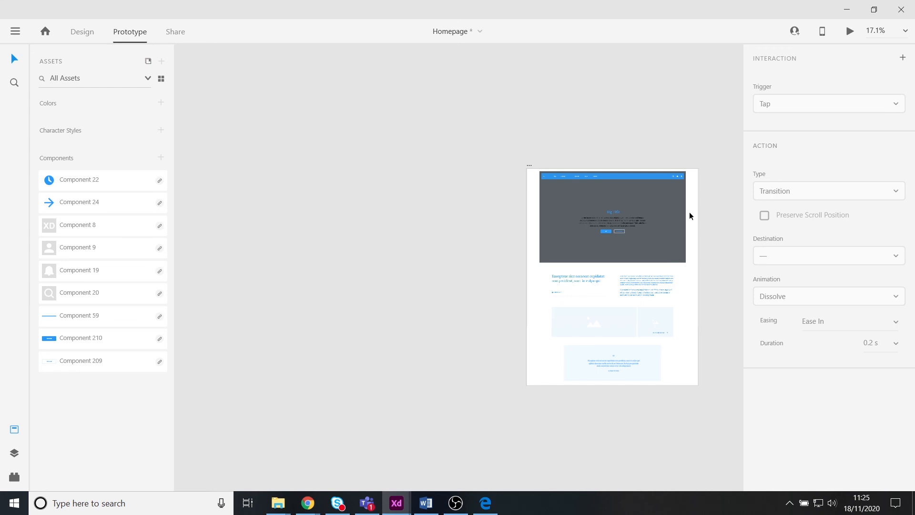
scroll(689, 215, "down", 3)
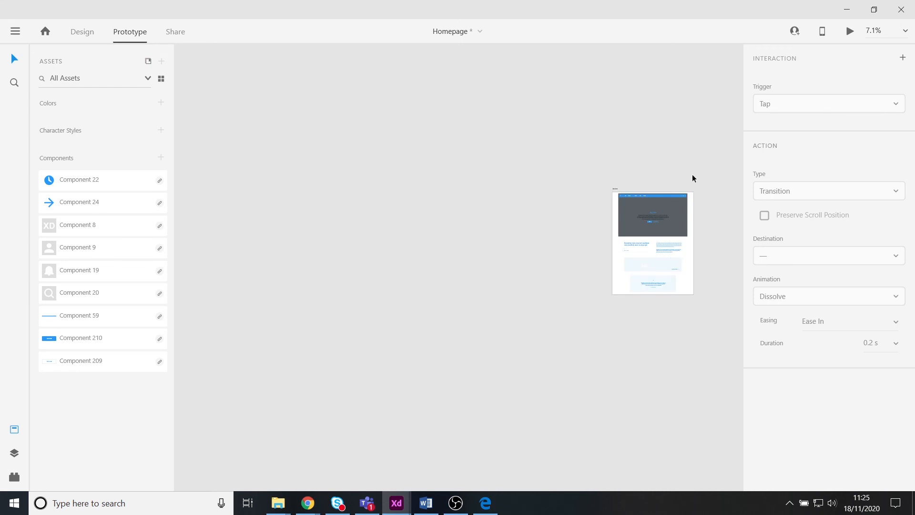
scroll(692, 175, "up", 5)
scroll(642, 256, "up", 2)
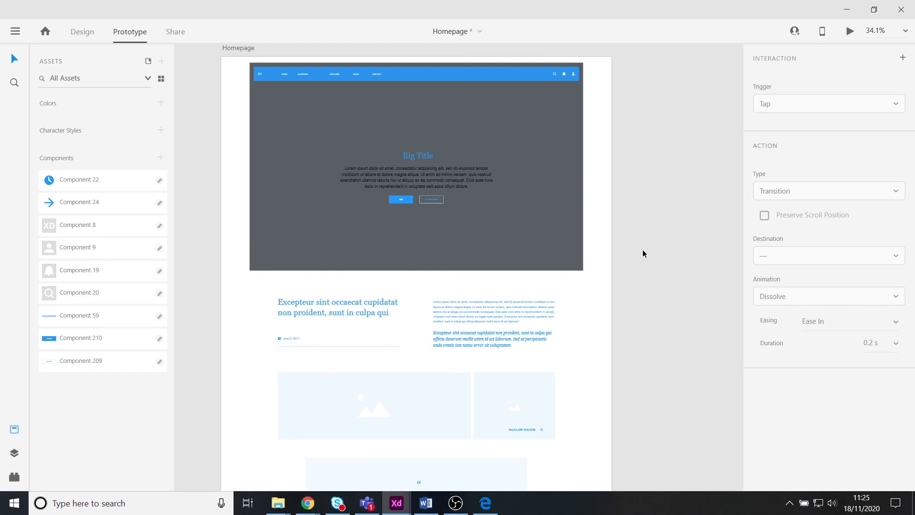